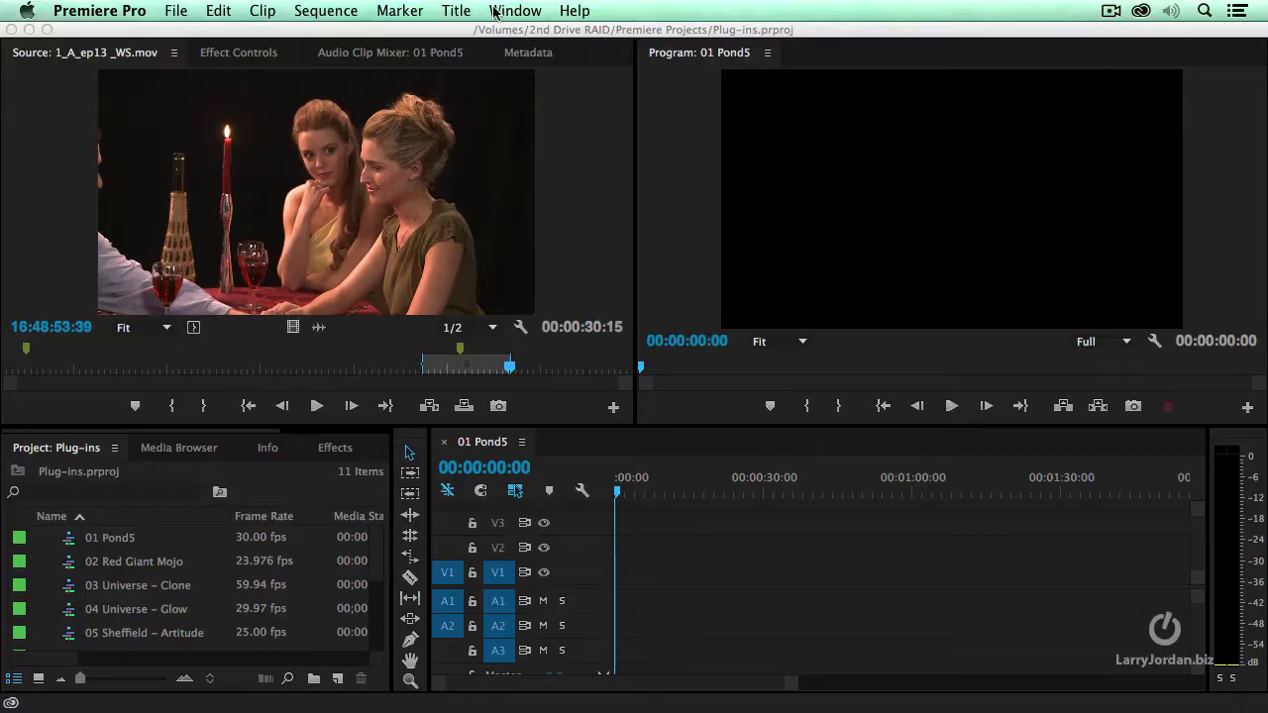
Open the Pond5 extension from Window > Extensions > Pond5
click(503, 10)
mouse_move(524, 97)
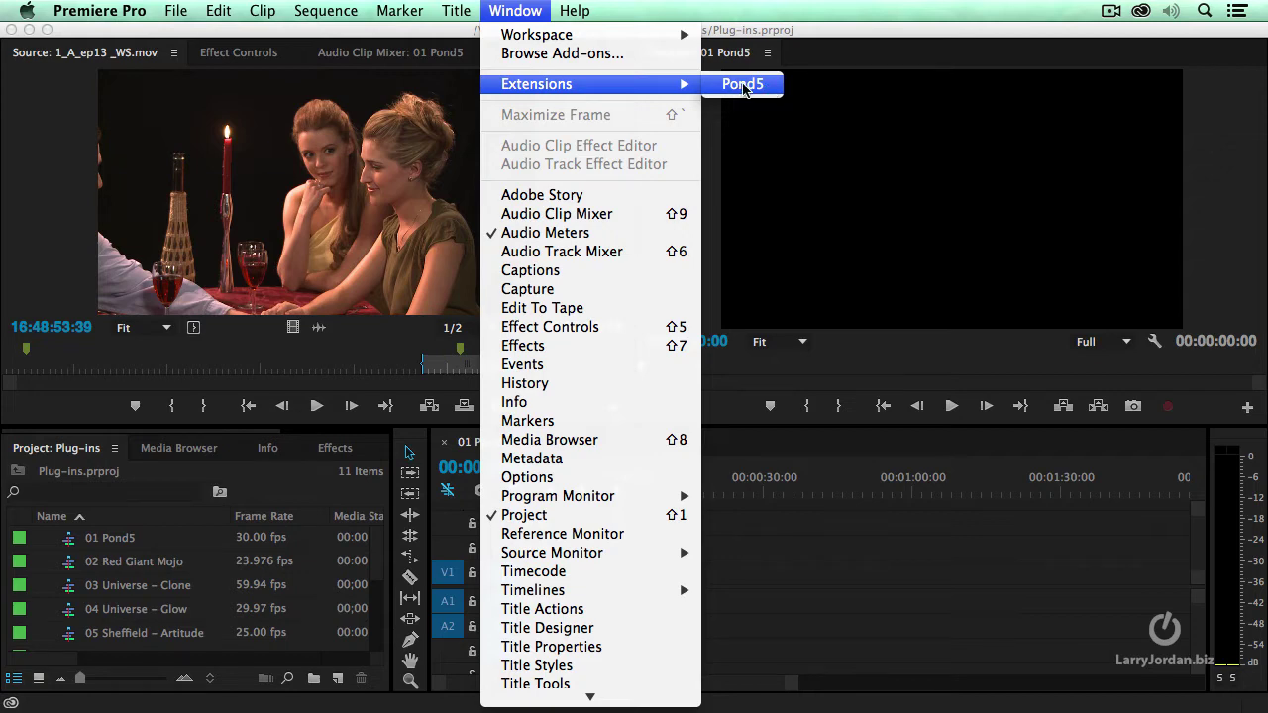
click(758, 86)
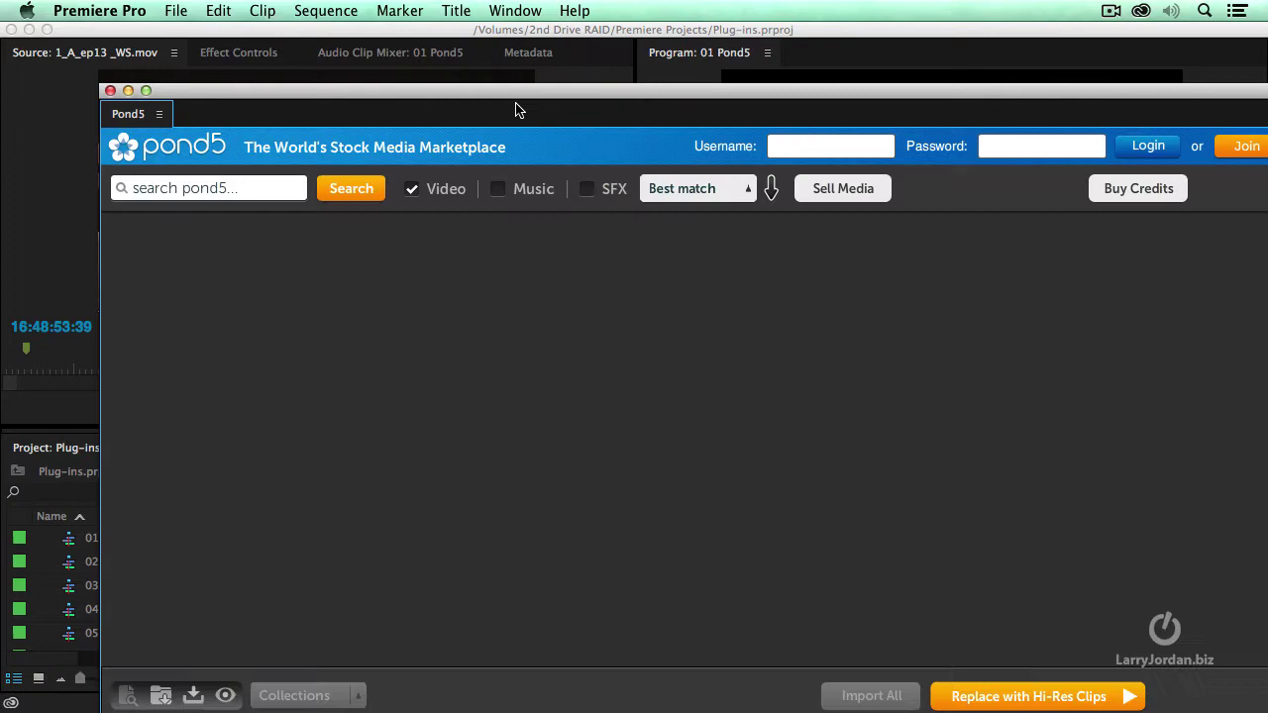
Dock the floating Pond5 panel into the Source monitor panel group
drag(508, 100, 466, 93)
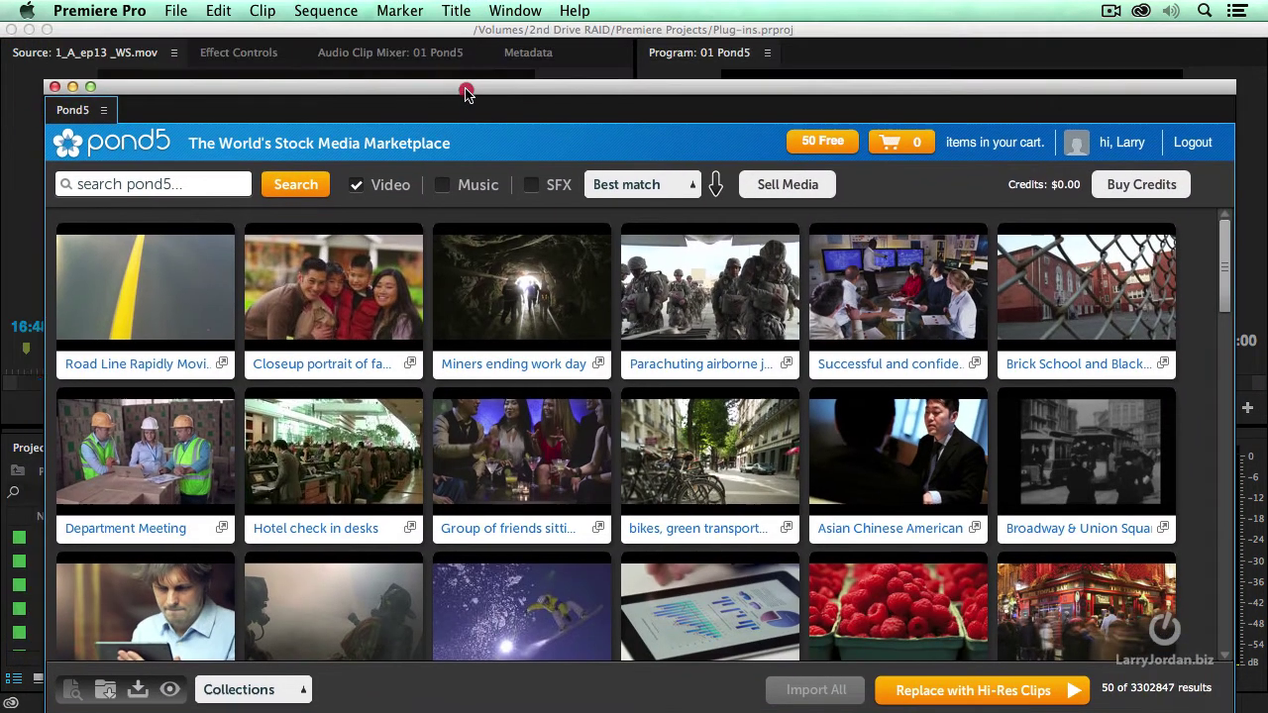
click(69, 114)
drag(69, 114, 287, 55)
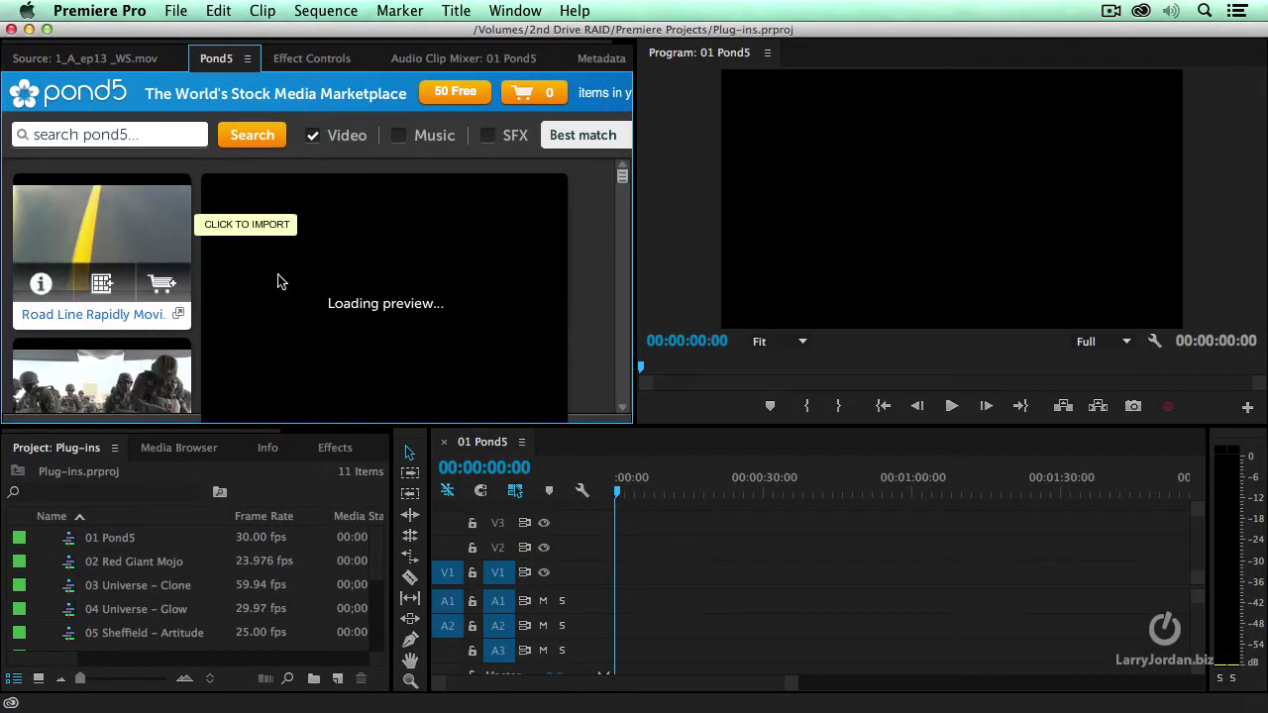
Scroll through the Pond5 stock clip grid and preview a clip
click(618, 244)
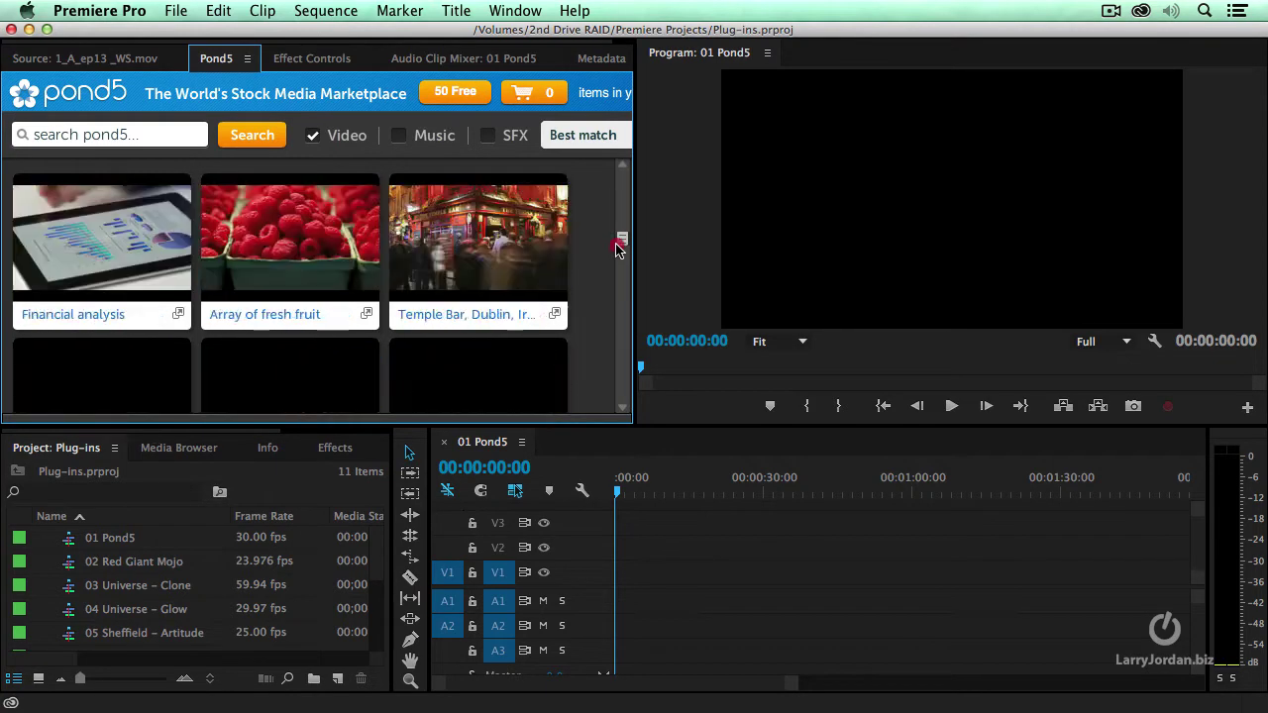
drag(616, 247, 608, 399)
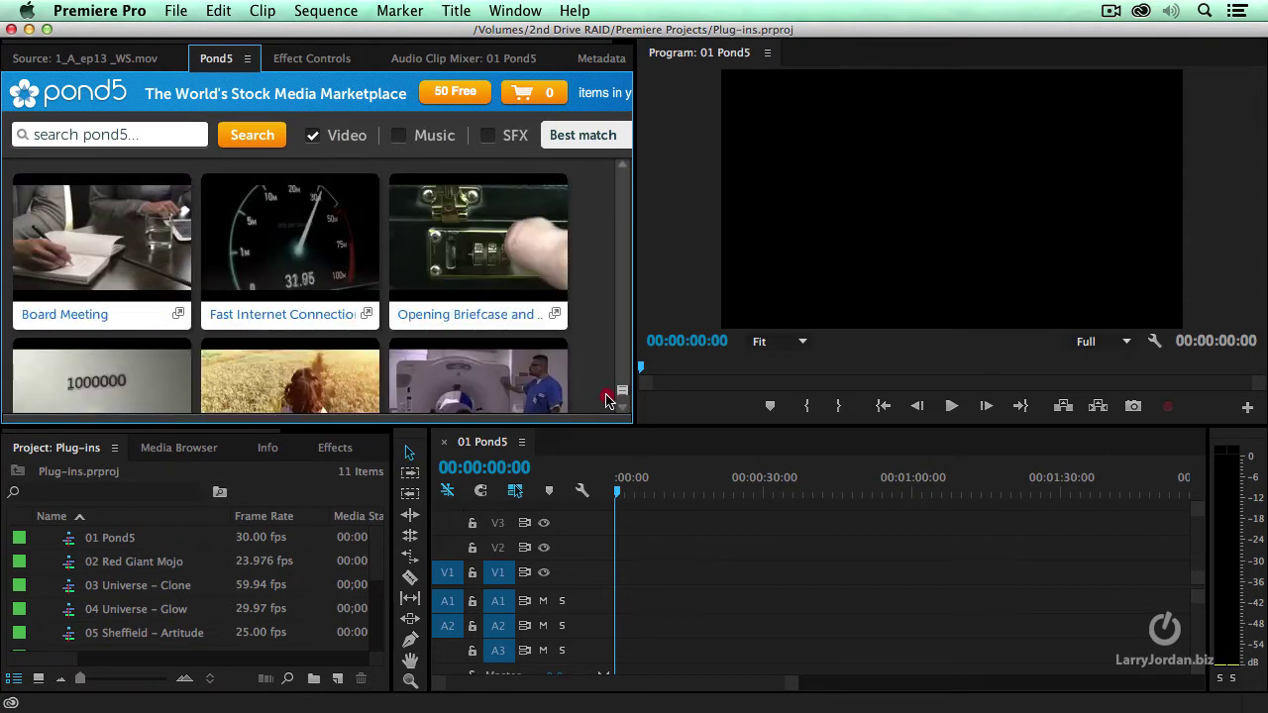
mouse_move(436, 267)
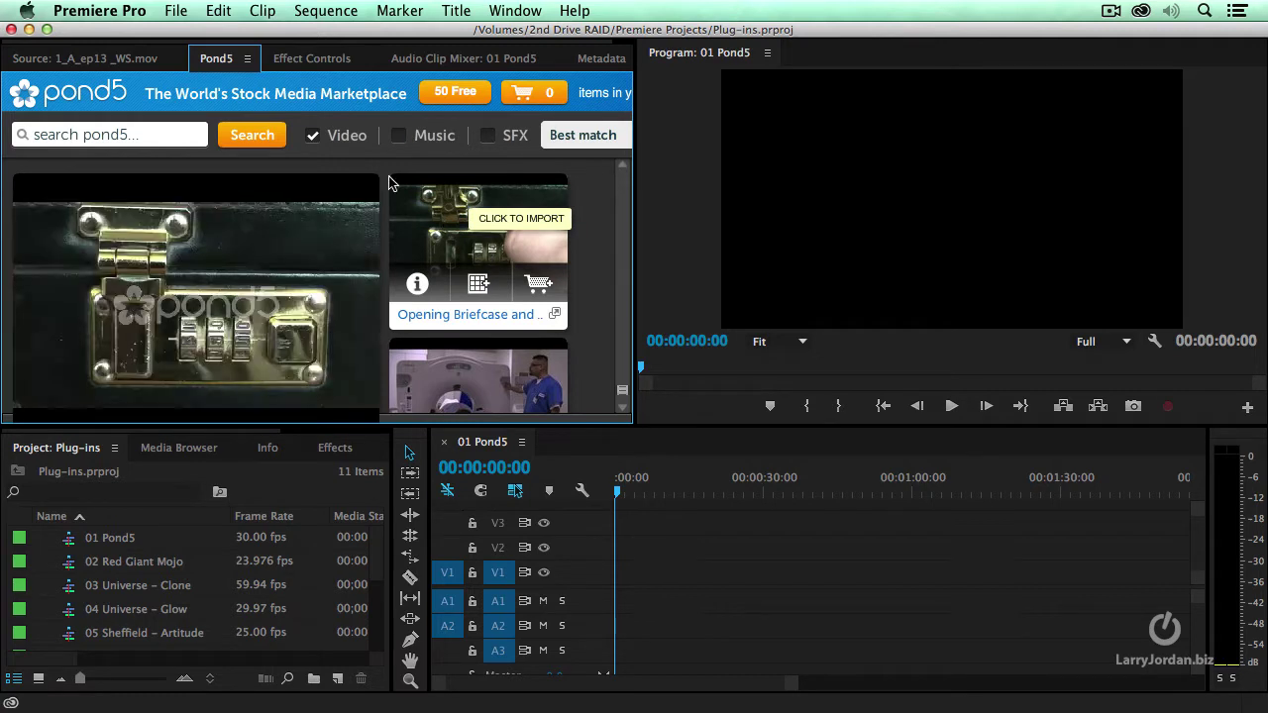
click(247, 60)
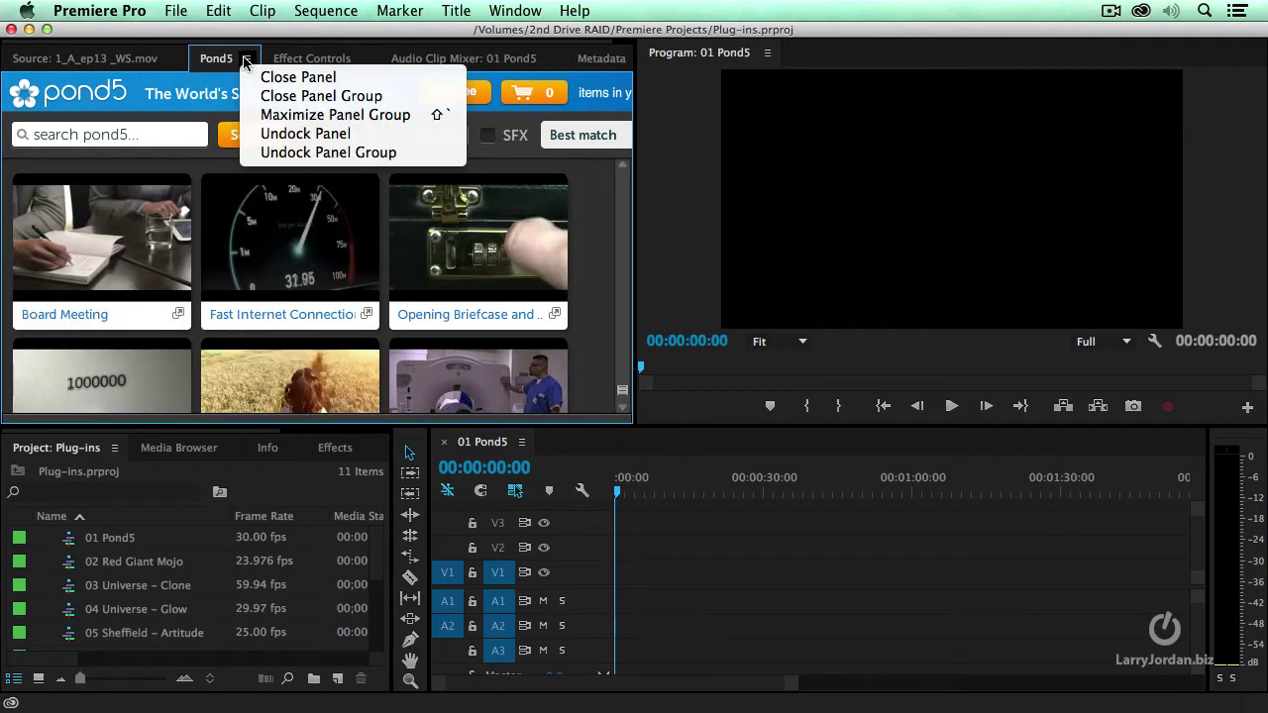
Undock the Pond5 panel into a floating window and nudge it into place
click(269, 136)
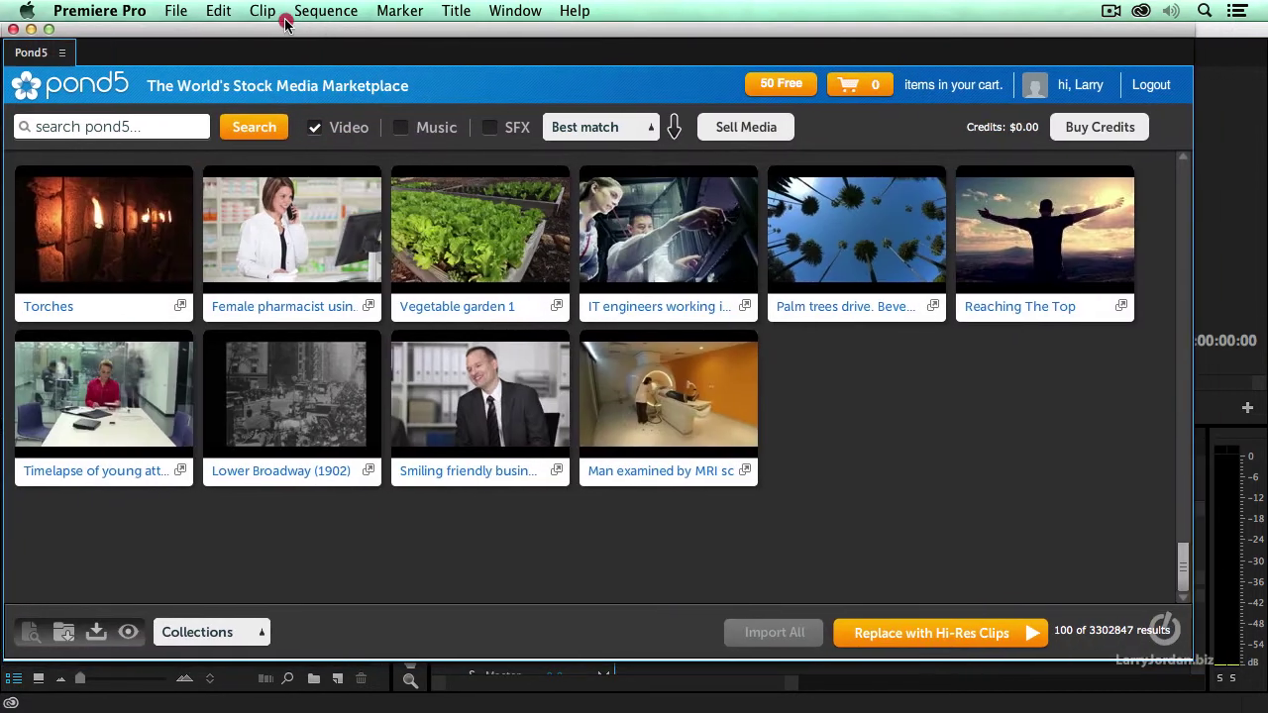
mouse_move(285, 24)
mouse_down()
mouse_move(249, 34)
mouse_move(308, 34)
mouse_move(293, 26)
mouse_up()
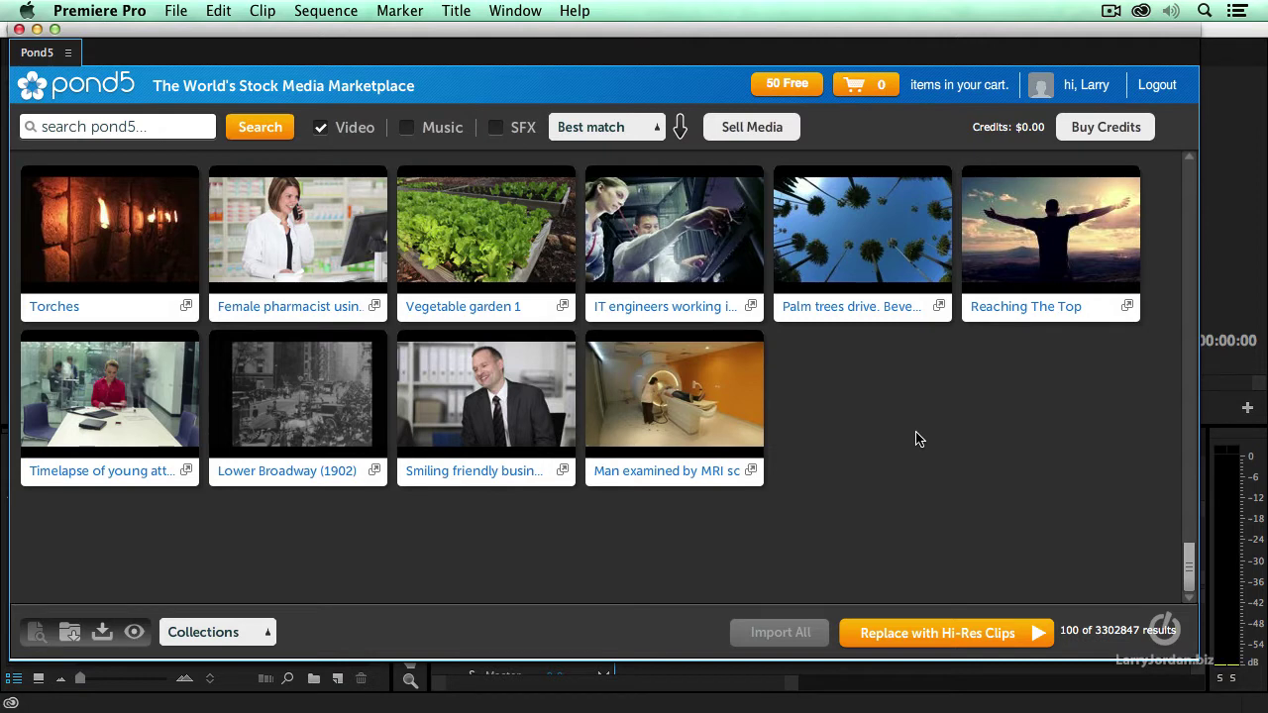
Search Pond5 for 'snow'
click(124, 126)
text(snow)
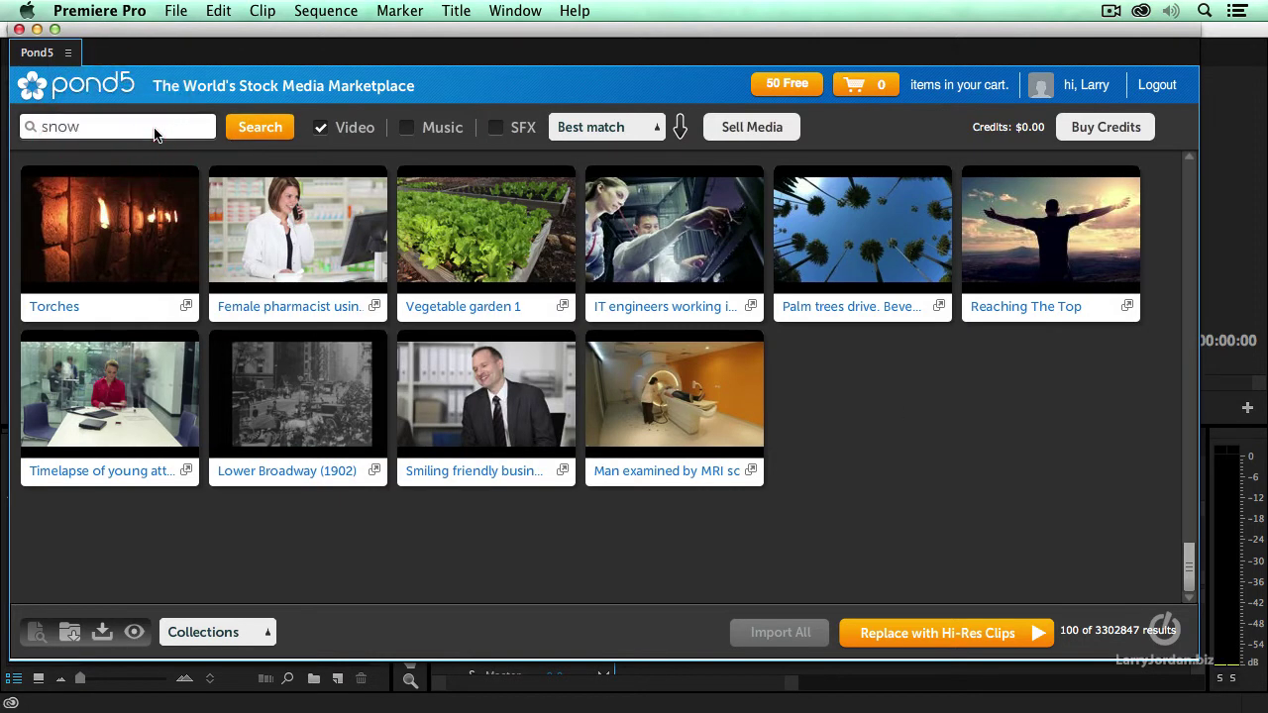
click(248, 131)
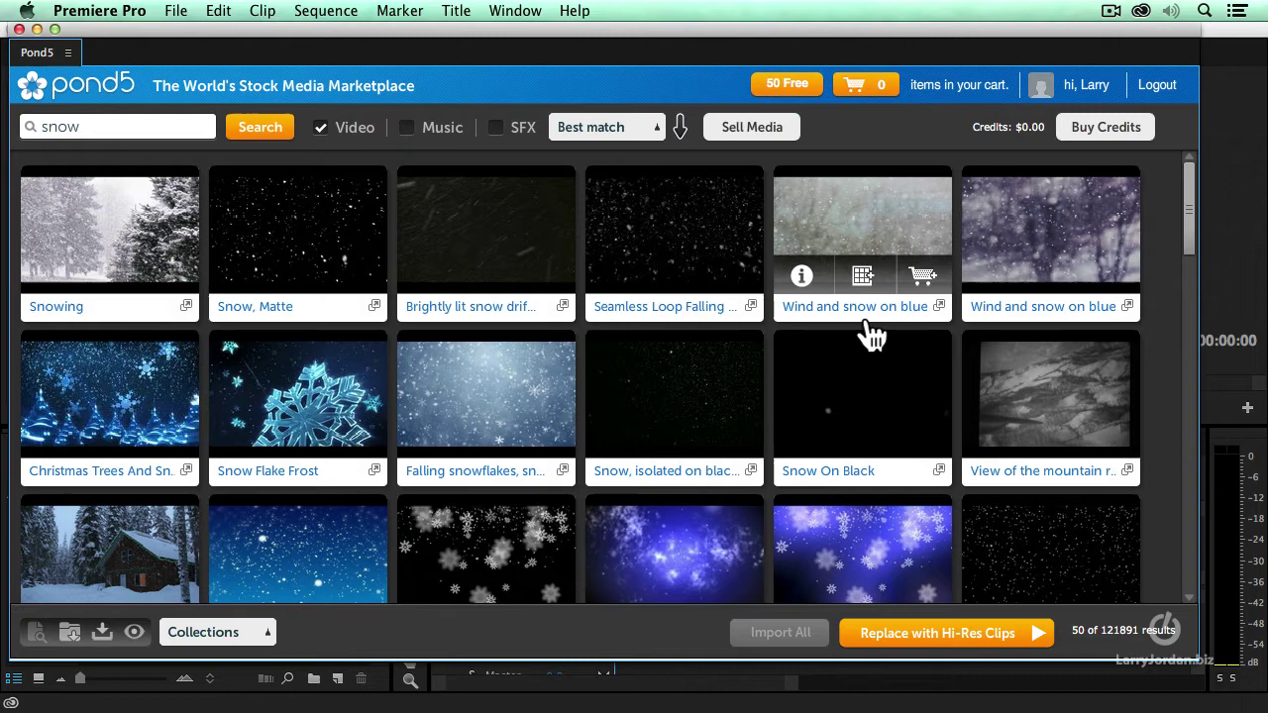
Refine the Pond5 search to 'snow and tree' and preview the 36563 forest clips
click(124, 125)
key(BackSpace)
key(BackSpace)
key(BackSpace)
key(BackSpace)
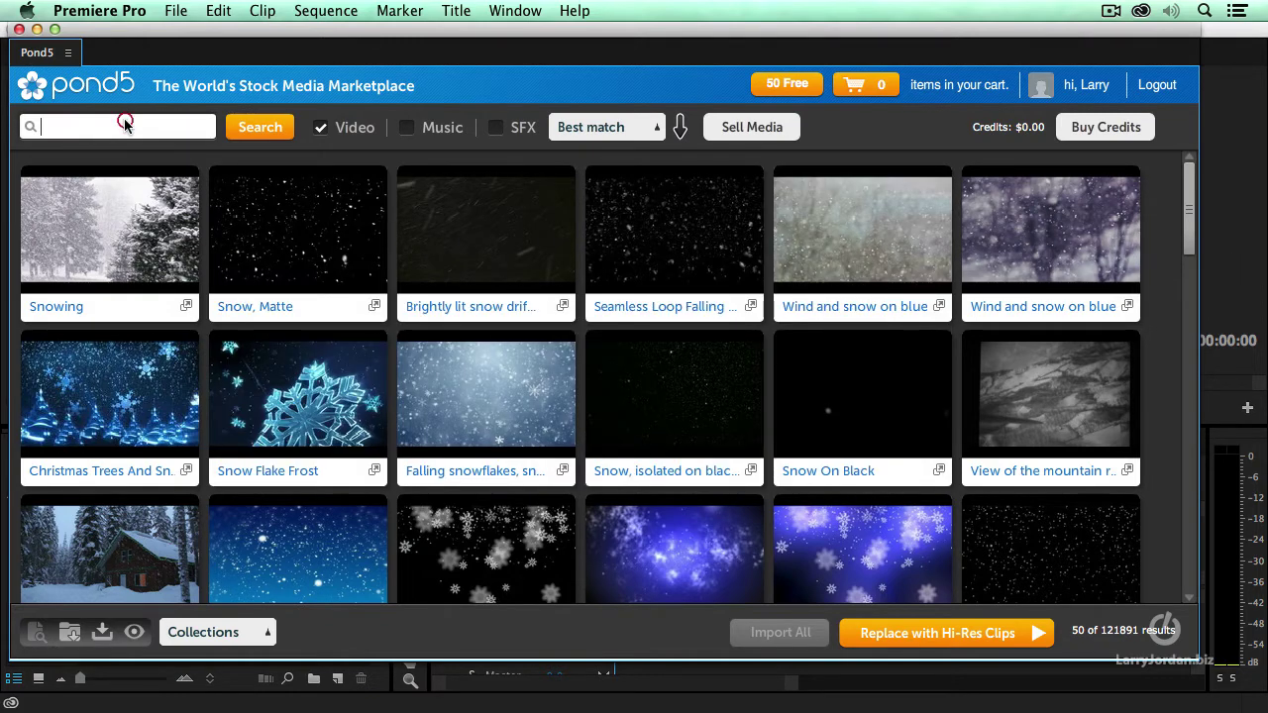
text(snow ar)
text(d tree)
click(255, 128)
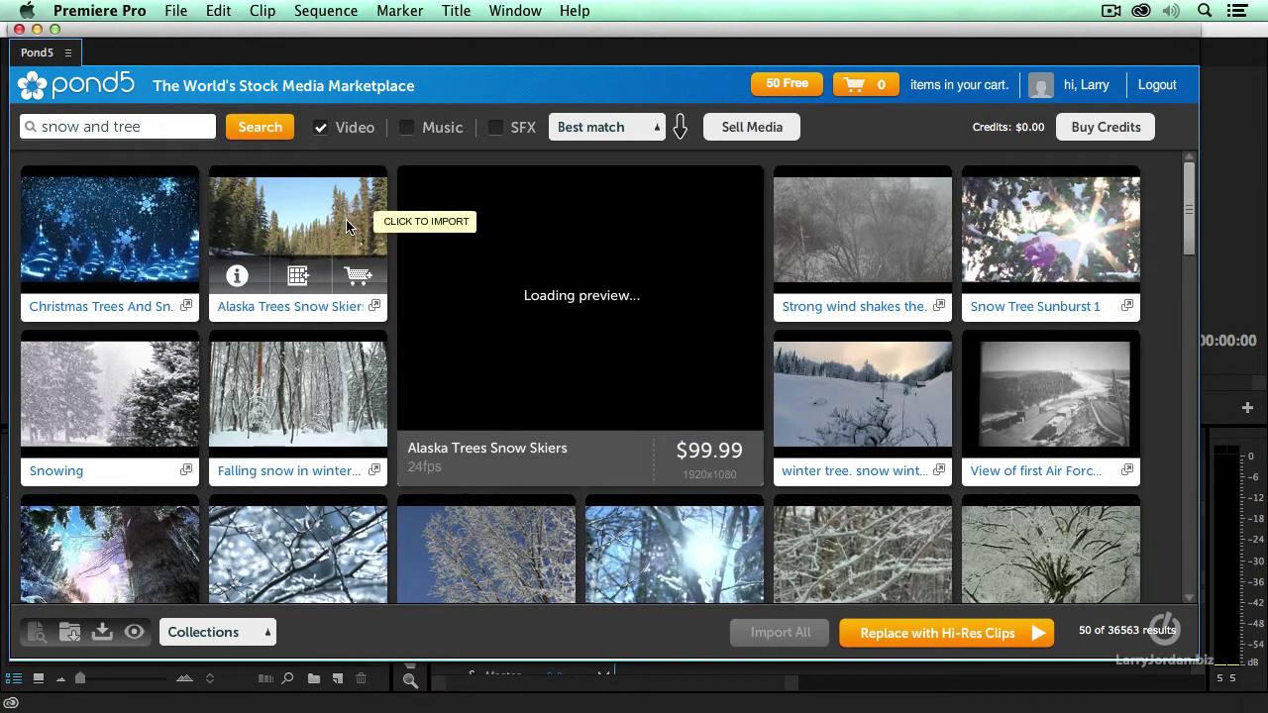
mouse_move(713, 239)
mouse_move(890, 250)
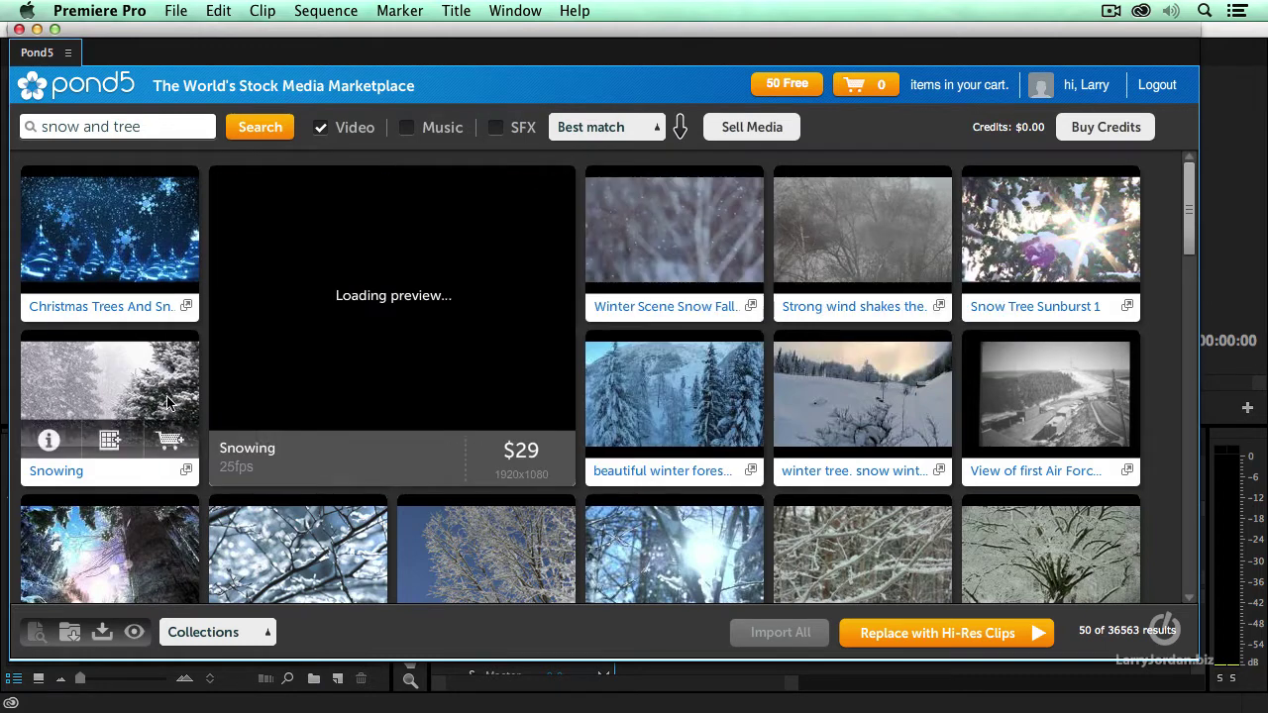
mouse_move(293, 398)
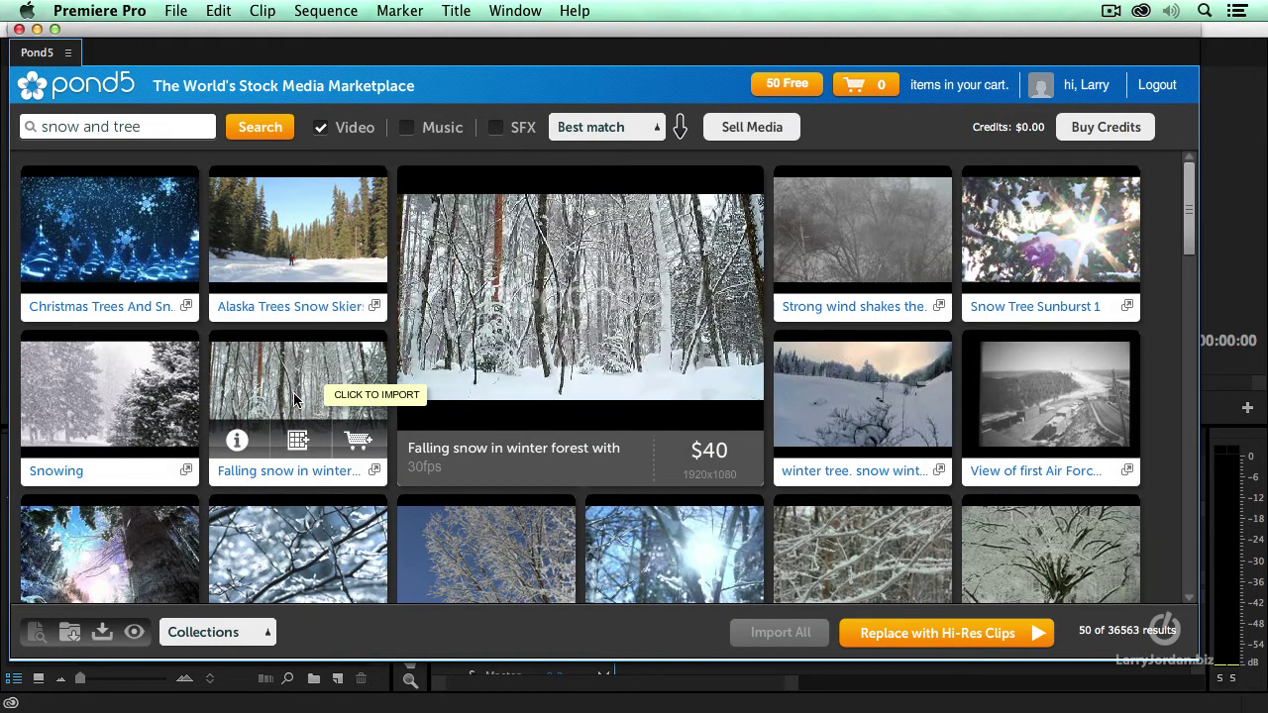
Replace the search with 'snow and tree and sun' and preview the 4405 sunlit clips
triple_click(180, 125)
key(BackSpace)
text(s)
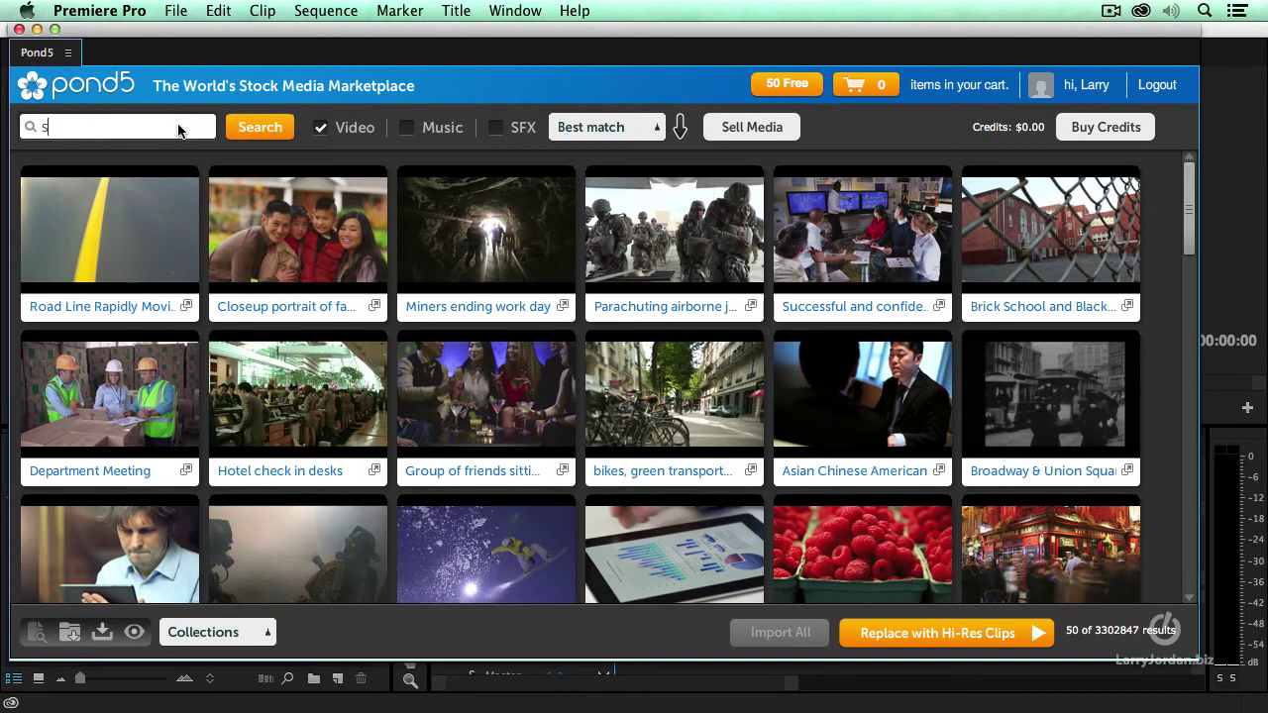
text(now and tree and s)
text(un)
click(259, 129)
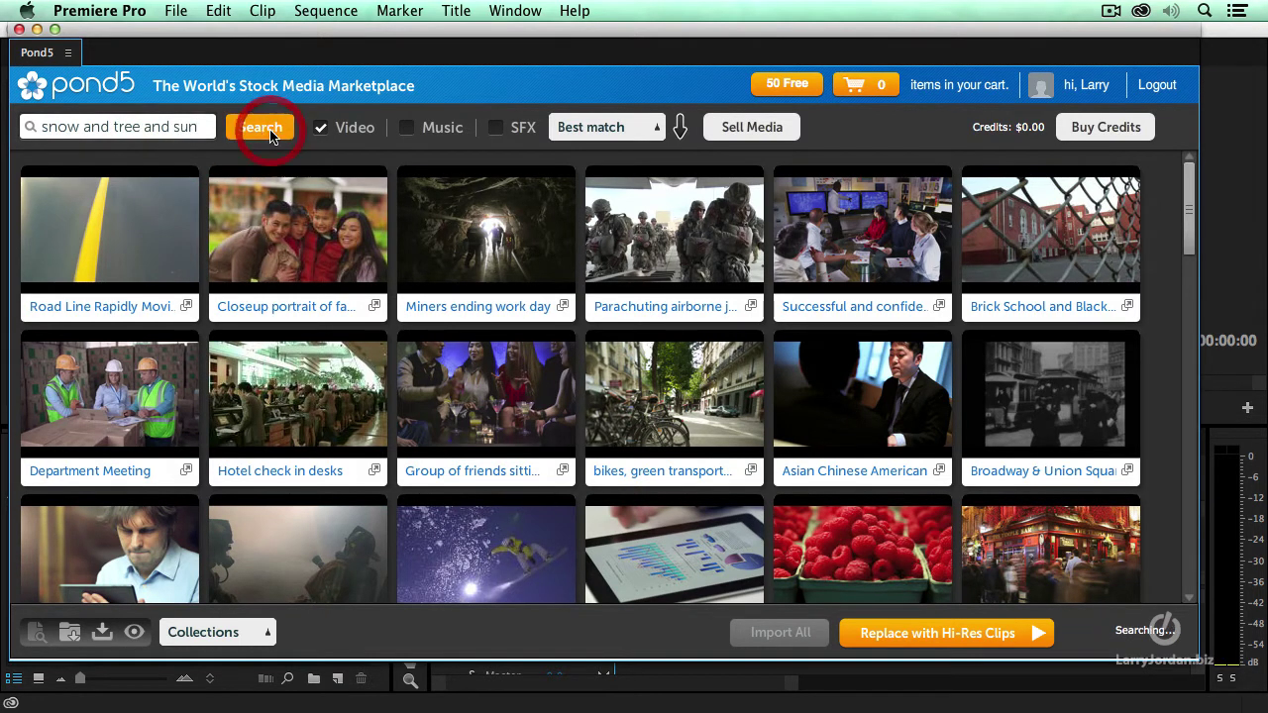
mouse_move(479, 310)
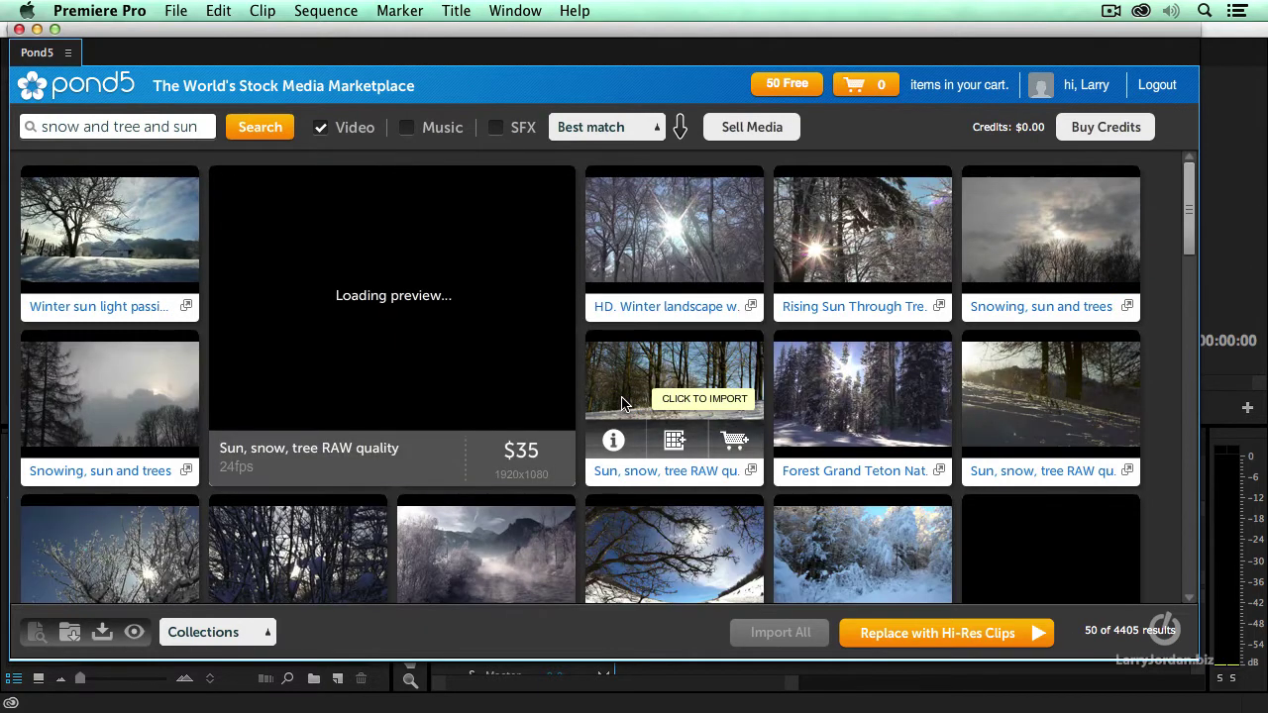
mouse_move(862, 224)
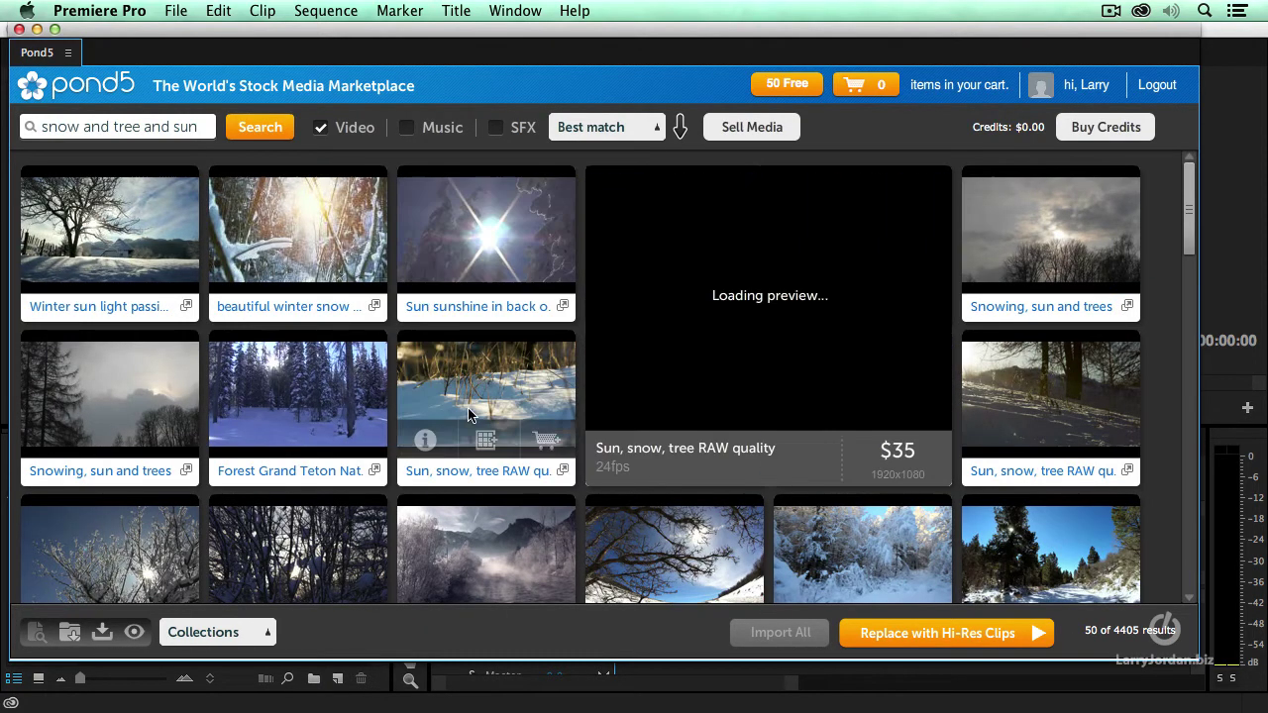
mouse_move(330, 409)
mouse_move(289, 163)
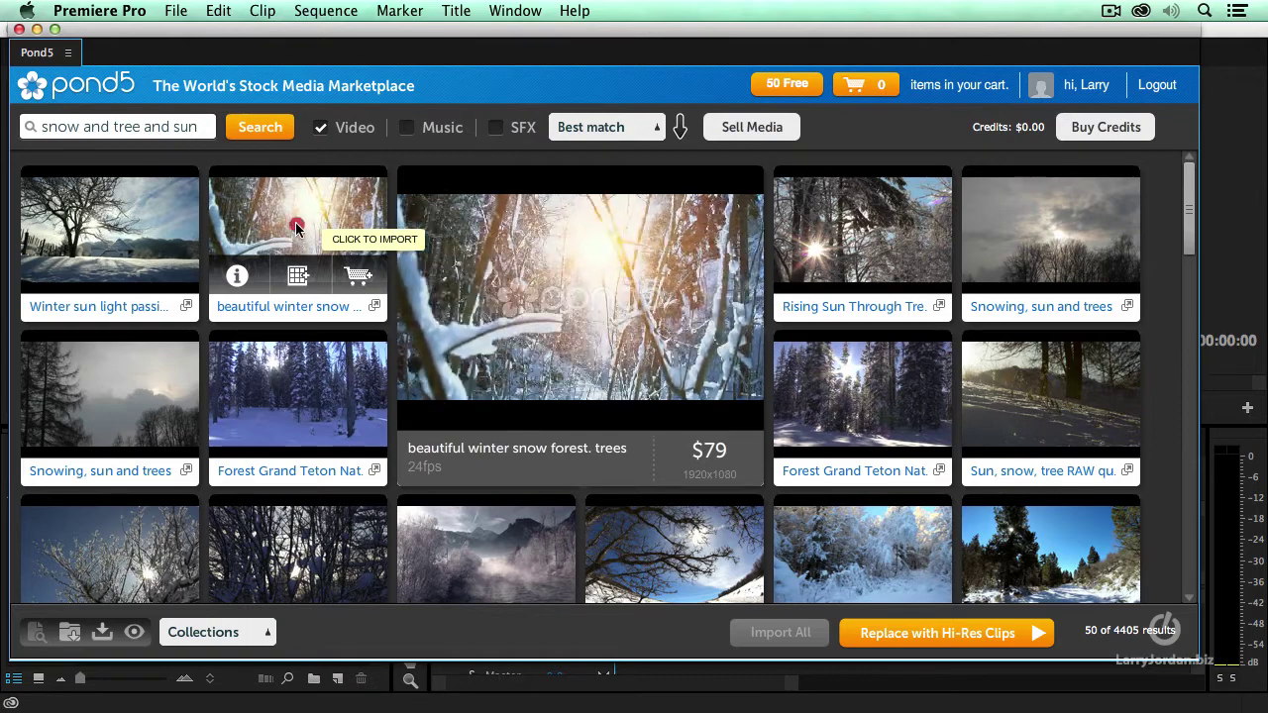
Import the beautiful winter snow forest, HD winter landscape and Forest Grand Teton clips, then dock Pond5
click(295, 230)
click(656, 227)
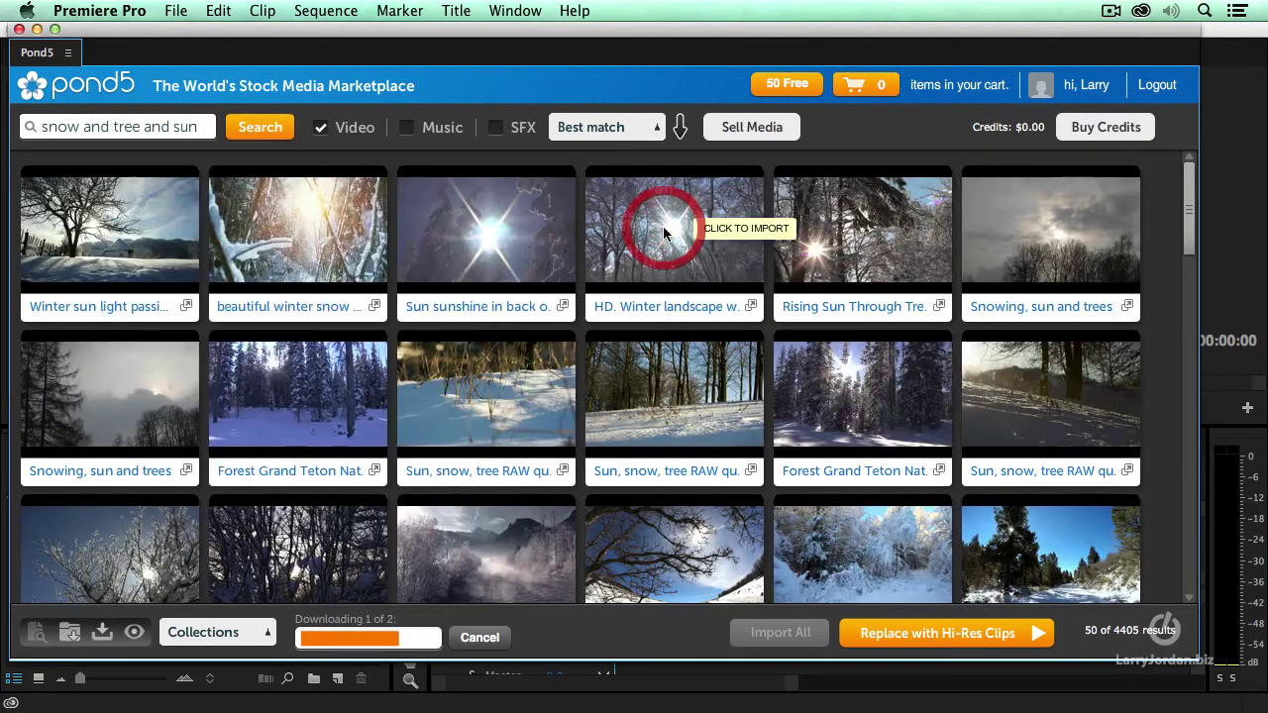
click(838, 390)
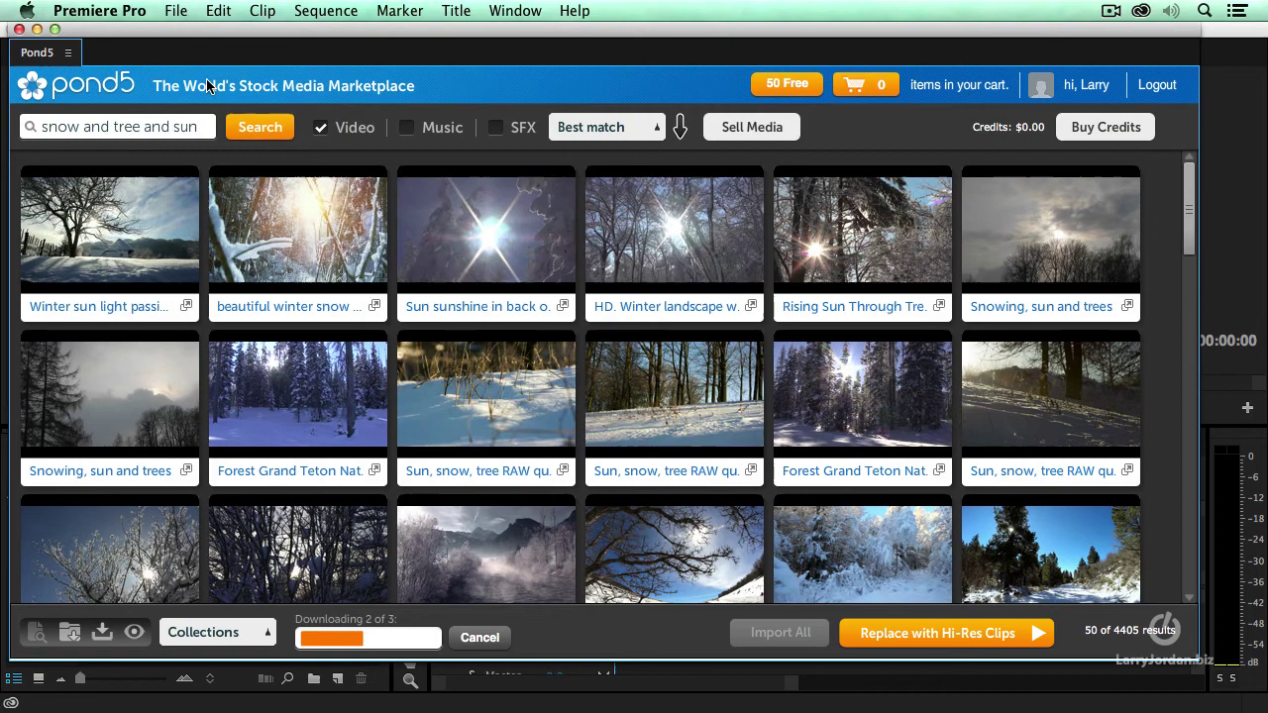
drag(132, 50, 239, 47)
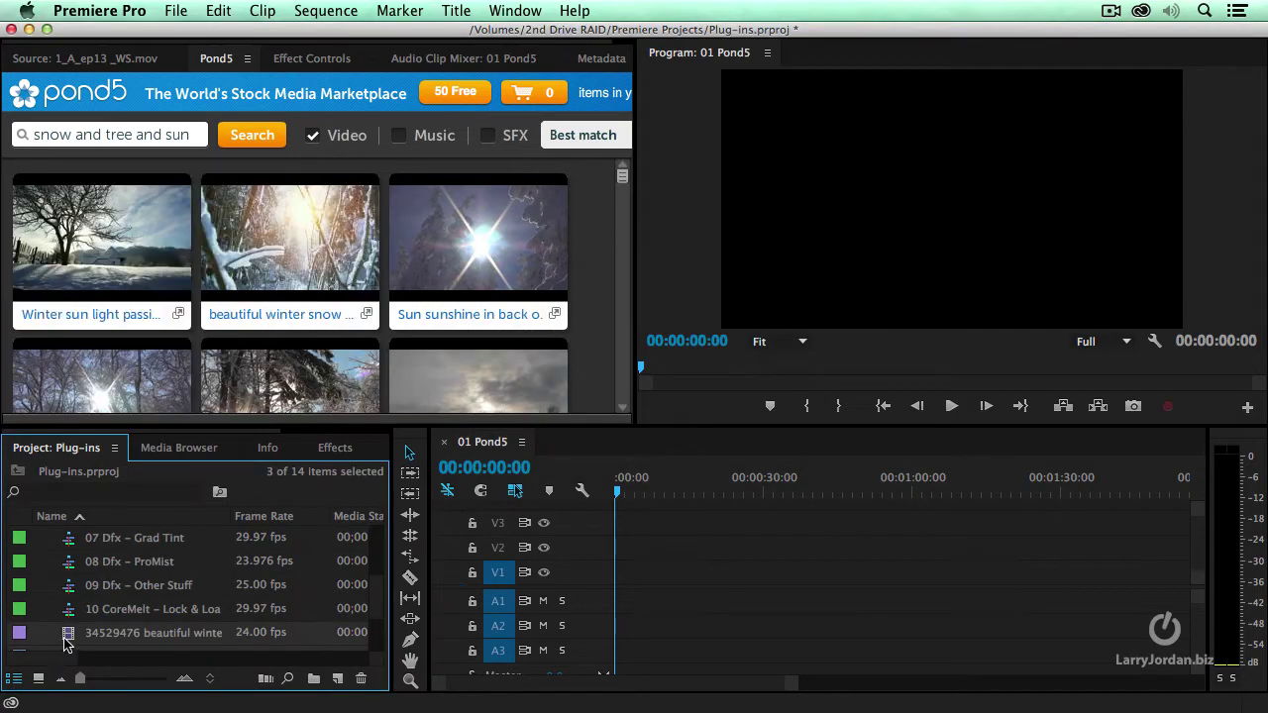
Place the three downloaded clips on V1 of 01 Pond5 and delete the A1 audio clip
drag(69, 635, 645, 586)
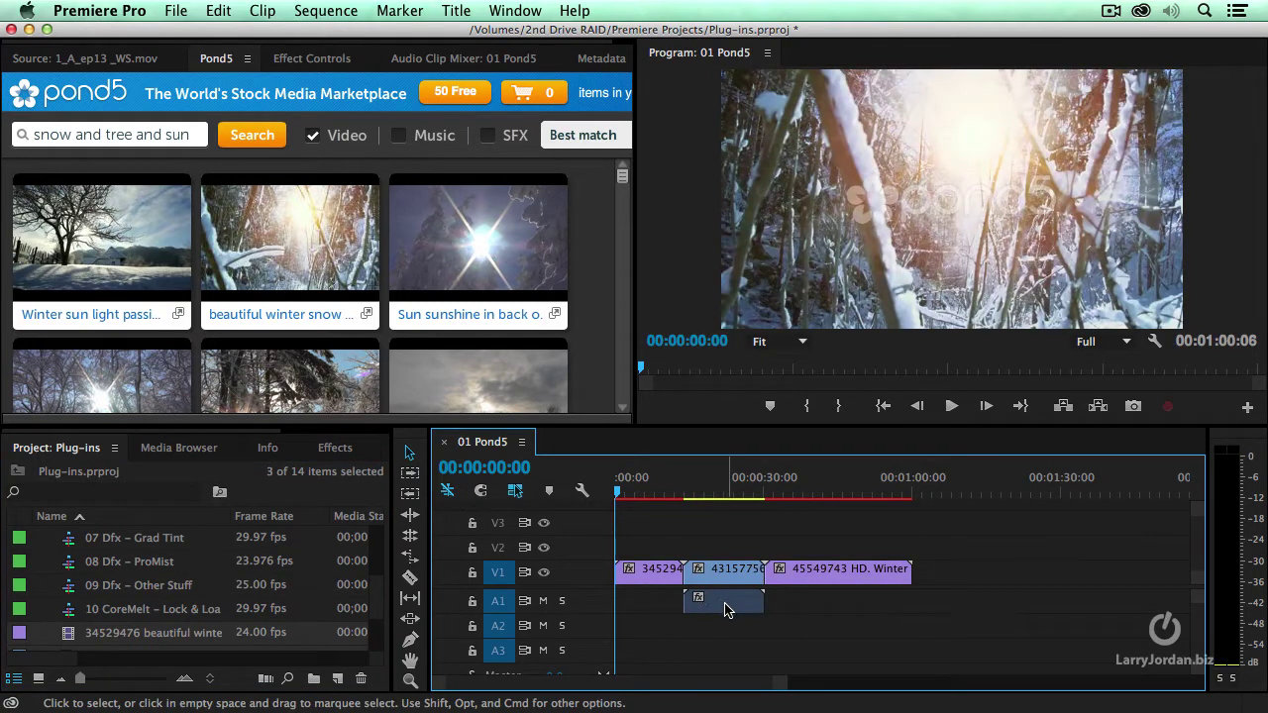
click(729, 608)
key(Delete)
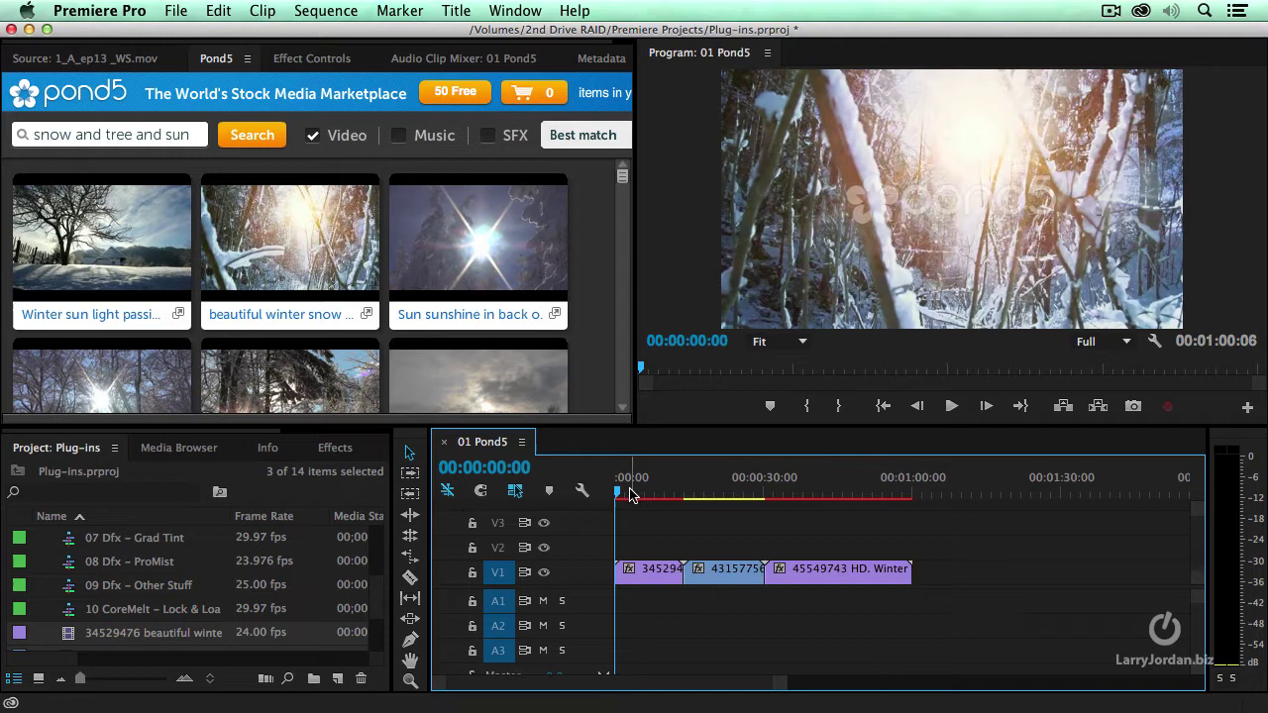
Review the sequence at 00:00:03:00, around 20 seconds, and 00:00:39:24
click(630, 484)
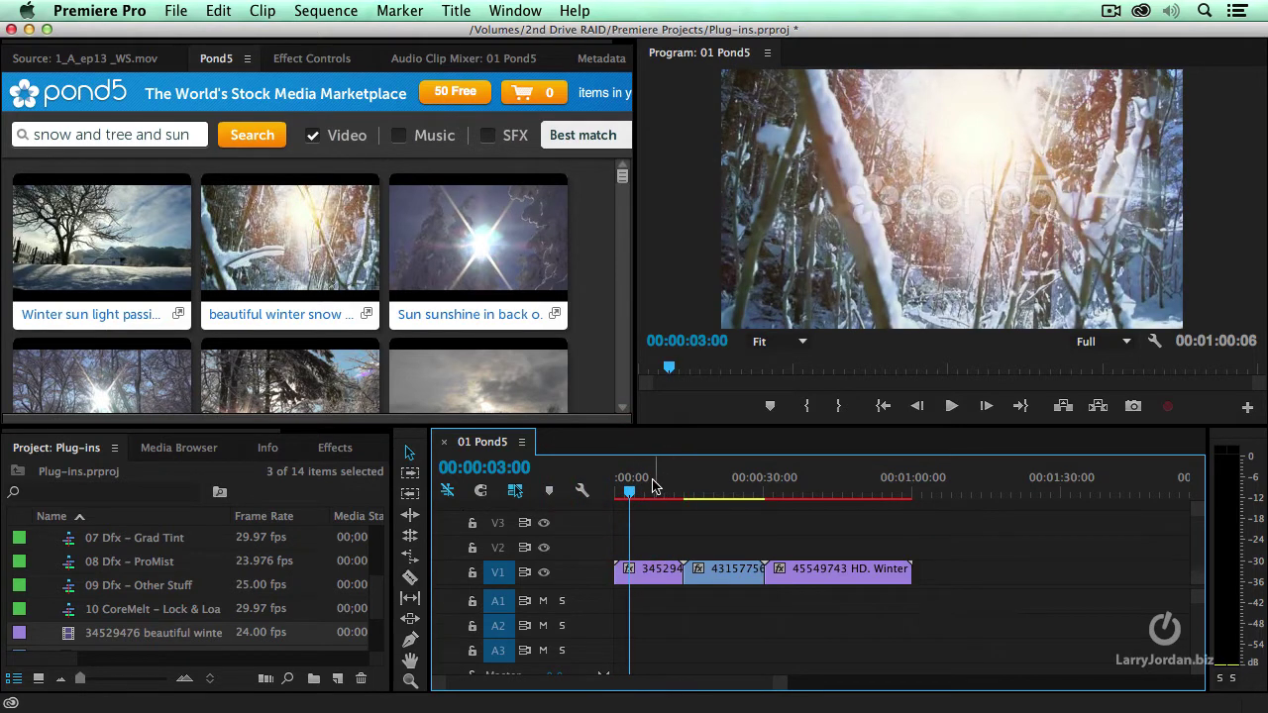
click(715, 484)
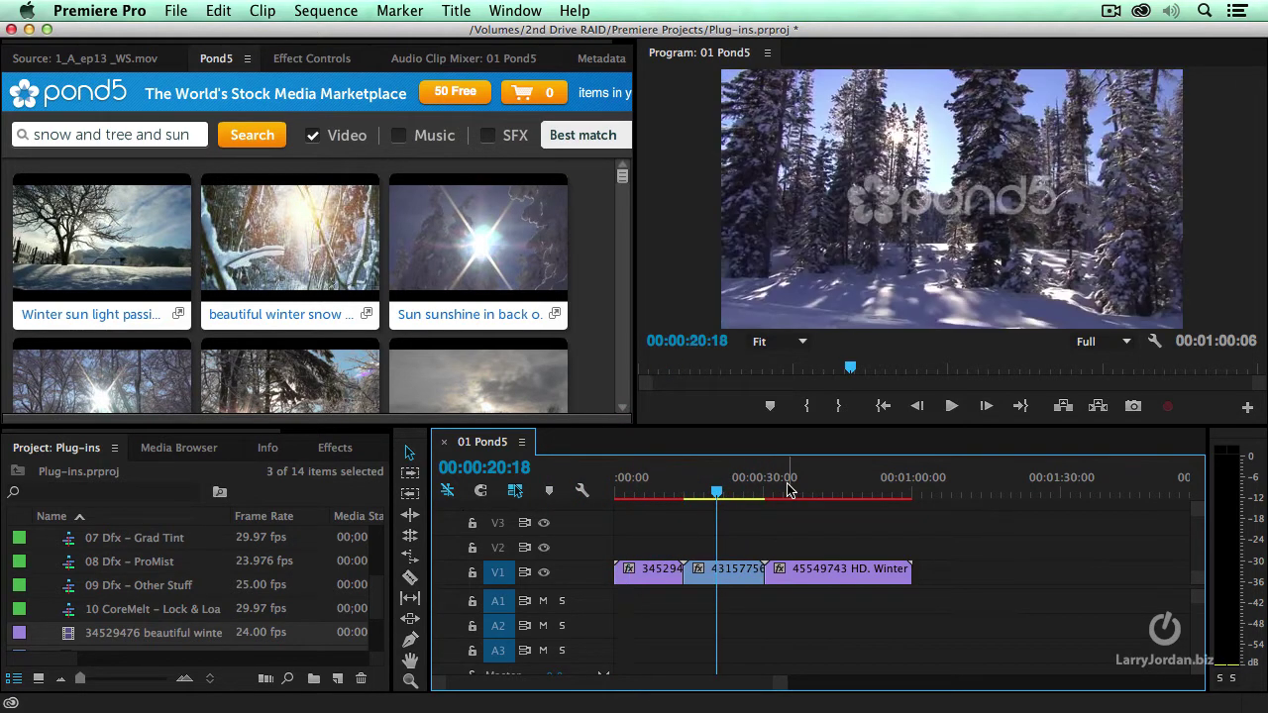
click(812, 487)
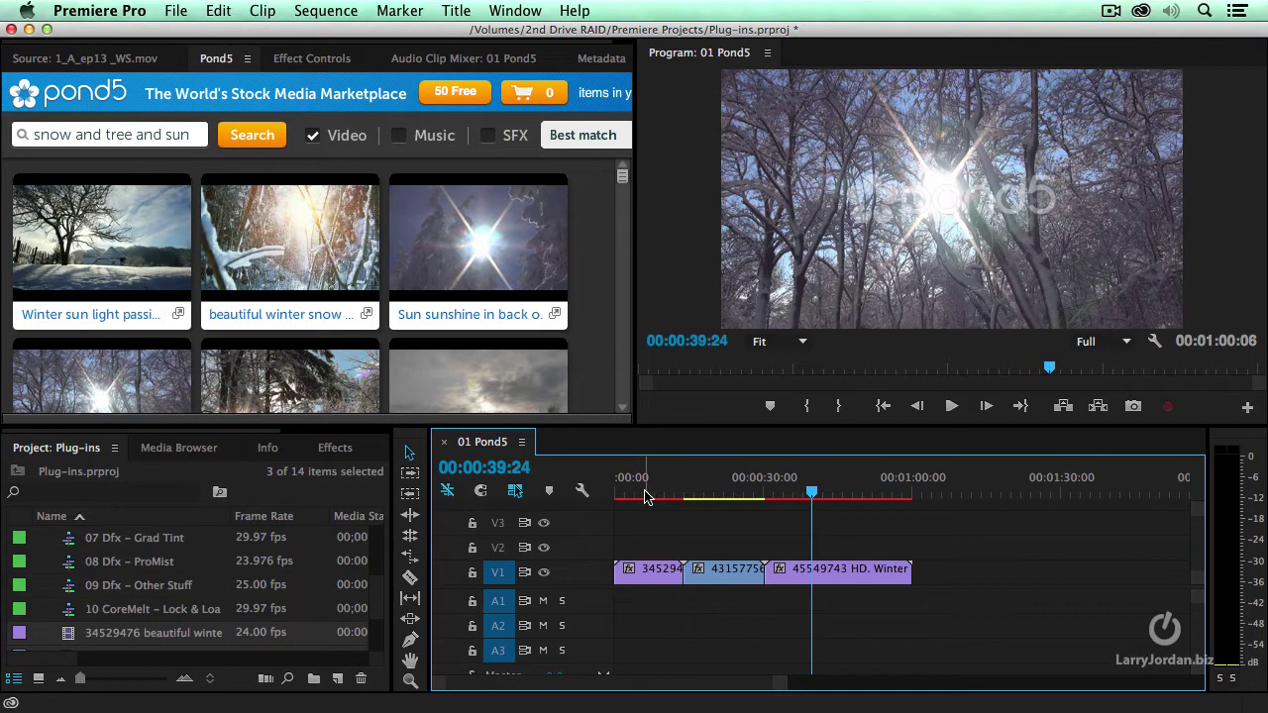
Delete the middle clip 43157756 from V1
click(721, 492)
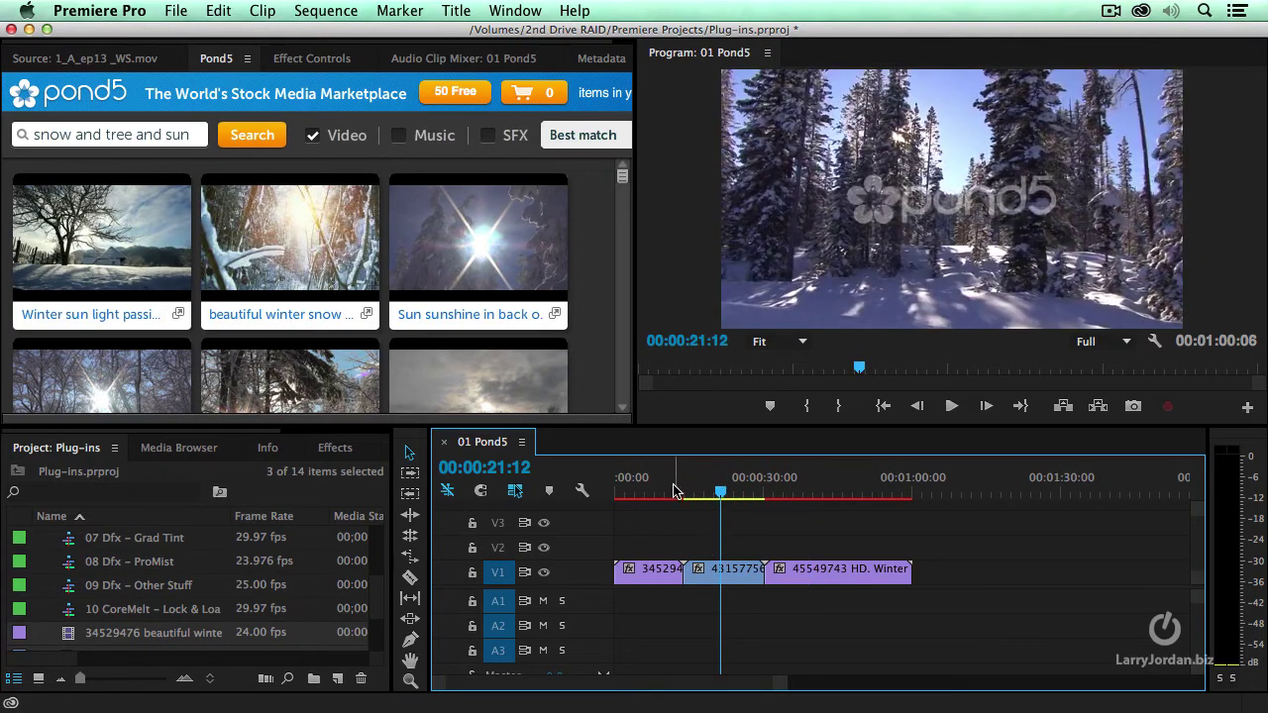
drag(634, 492, 646, 493)
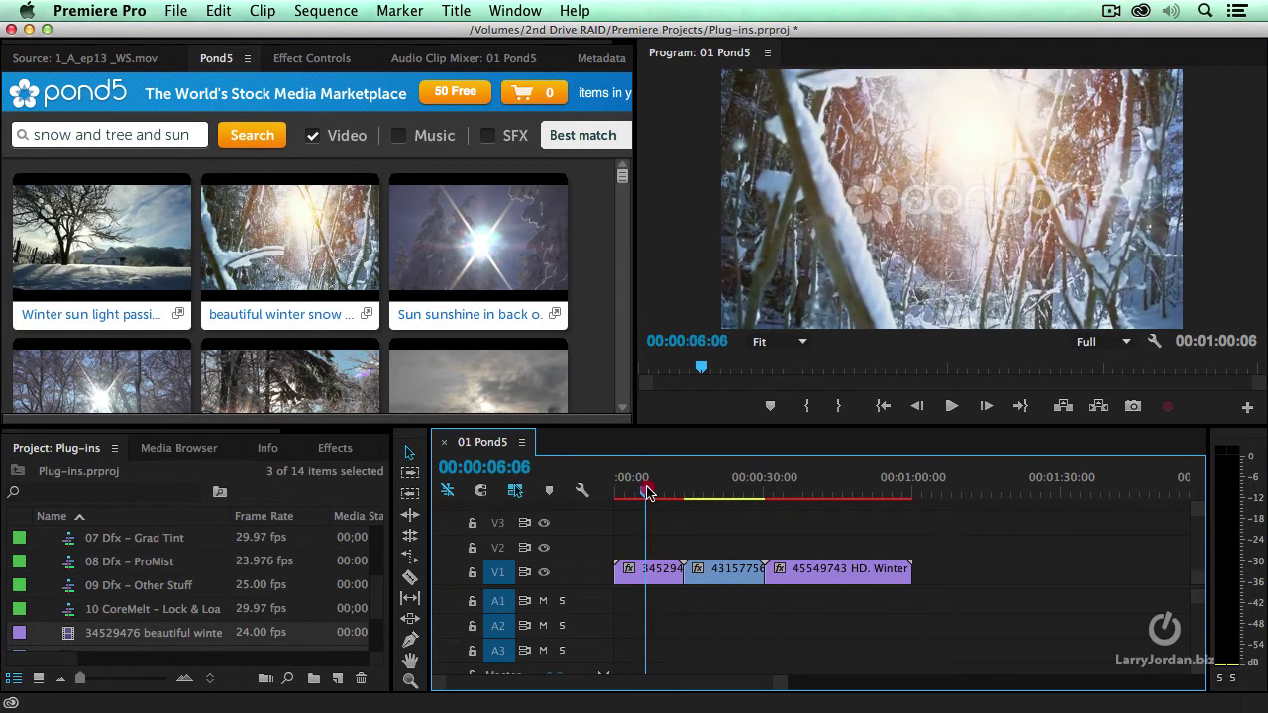
click(728, 492)
click(735, 577)
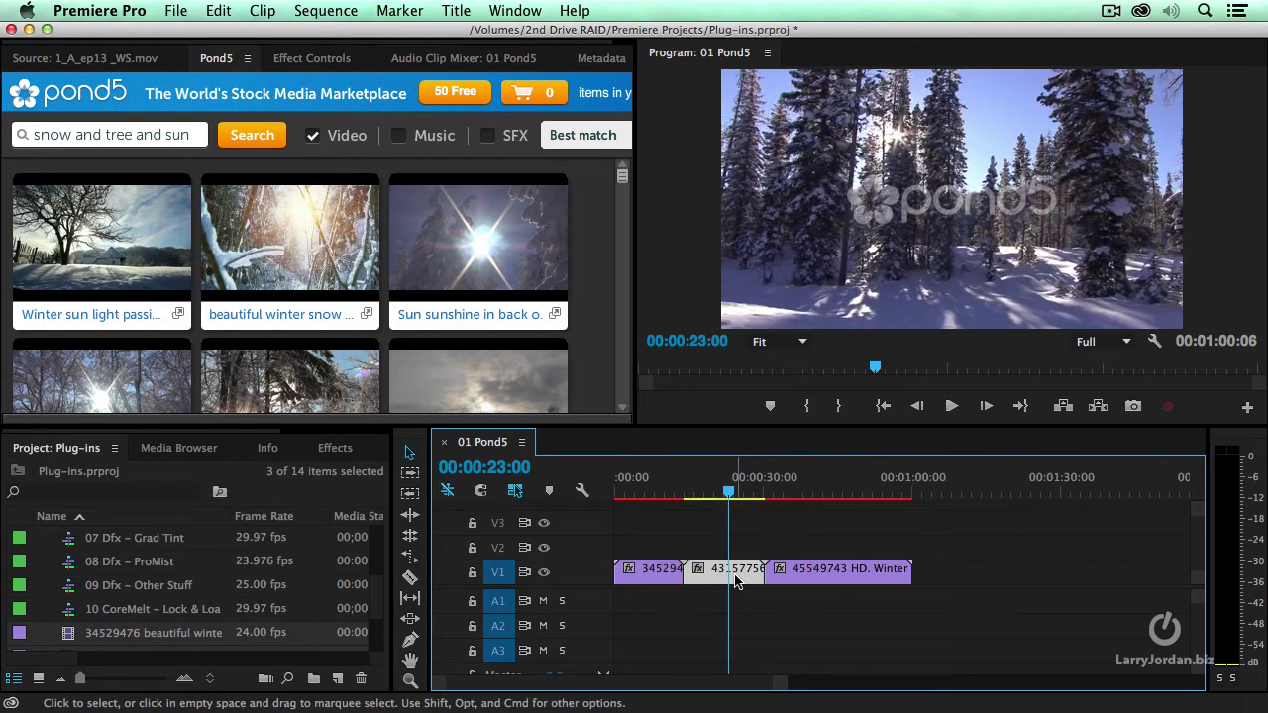
key(Delete)
Trim about 8 seconds off the last clip and arrange 45549743 HD before 345294
mouse_move(838, 492)
mouse_down()
mouse_move(858, 492)
mouse_move(834, 492)
mouse_up()
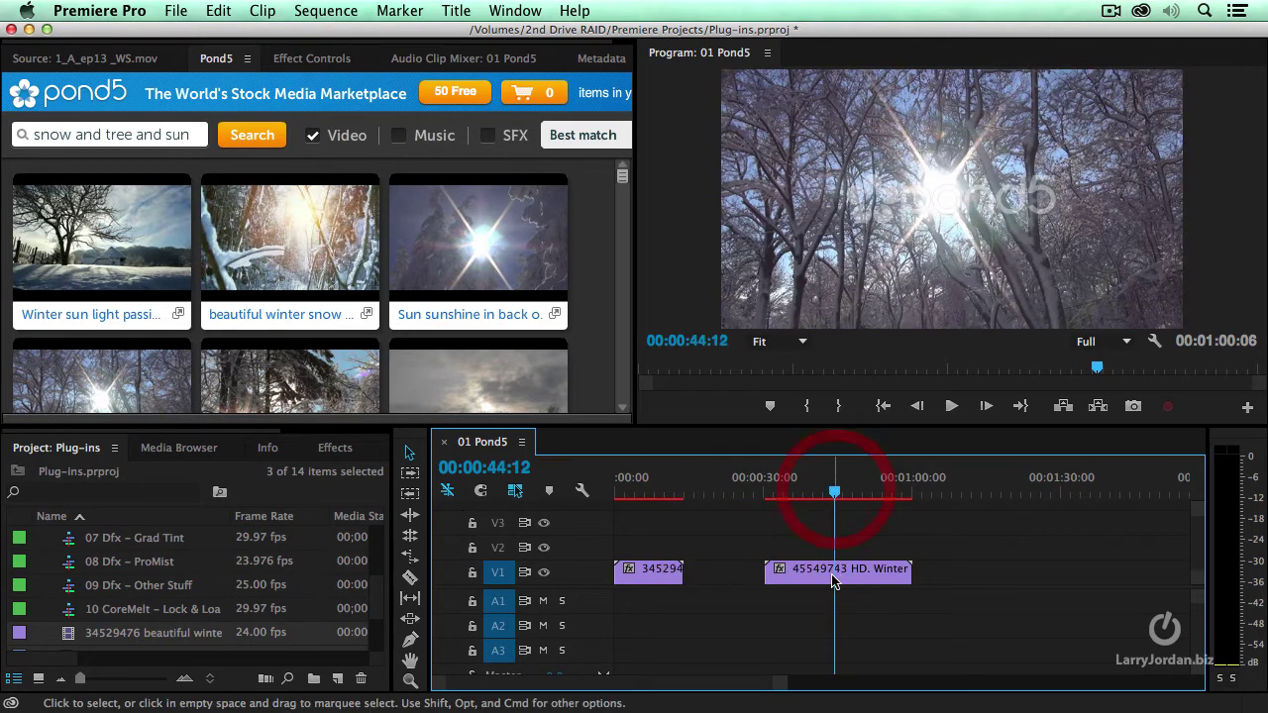
drag(907, 568, 861, 571)
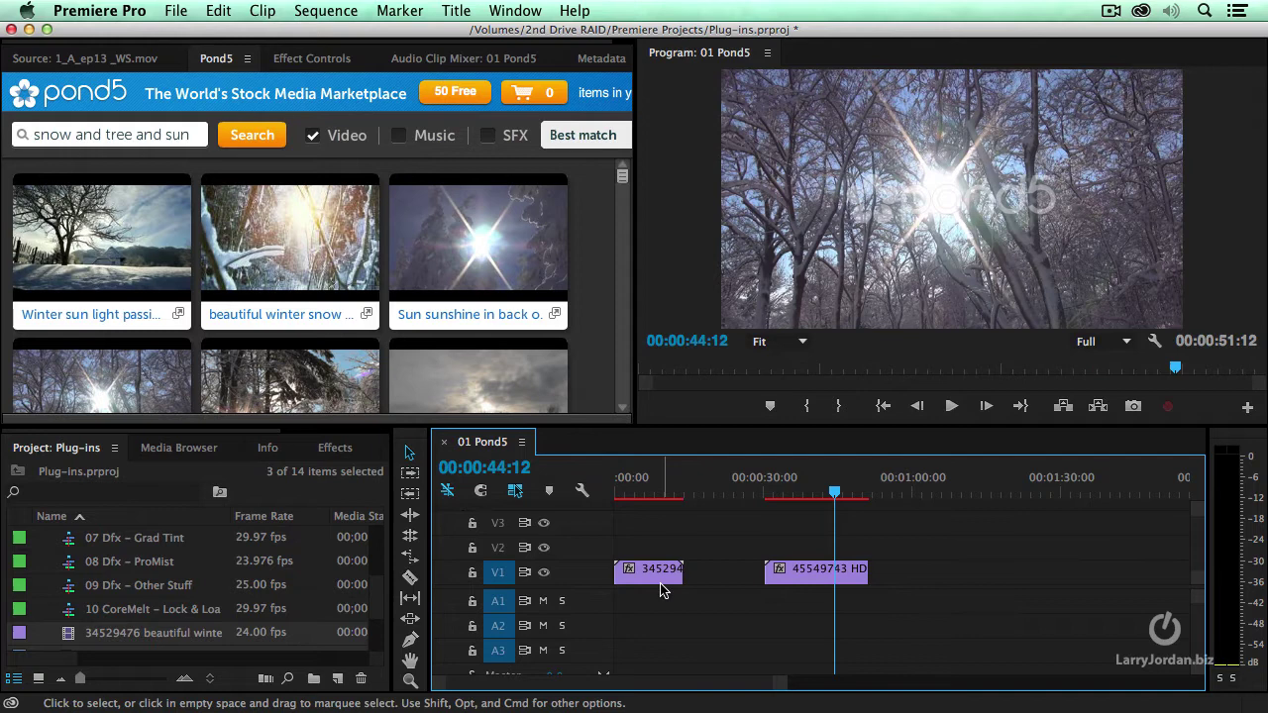
drag(664, 584, 735, 576)
click(678, 490)
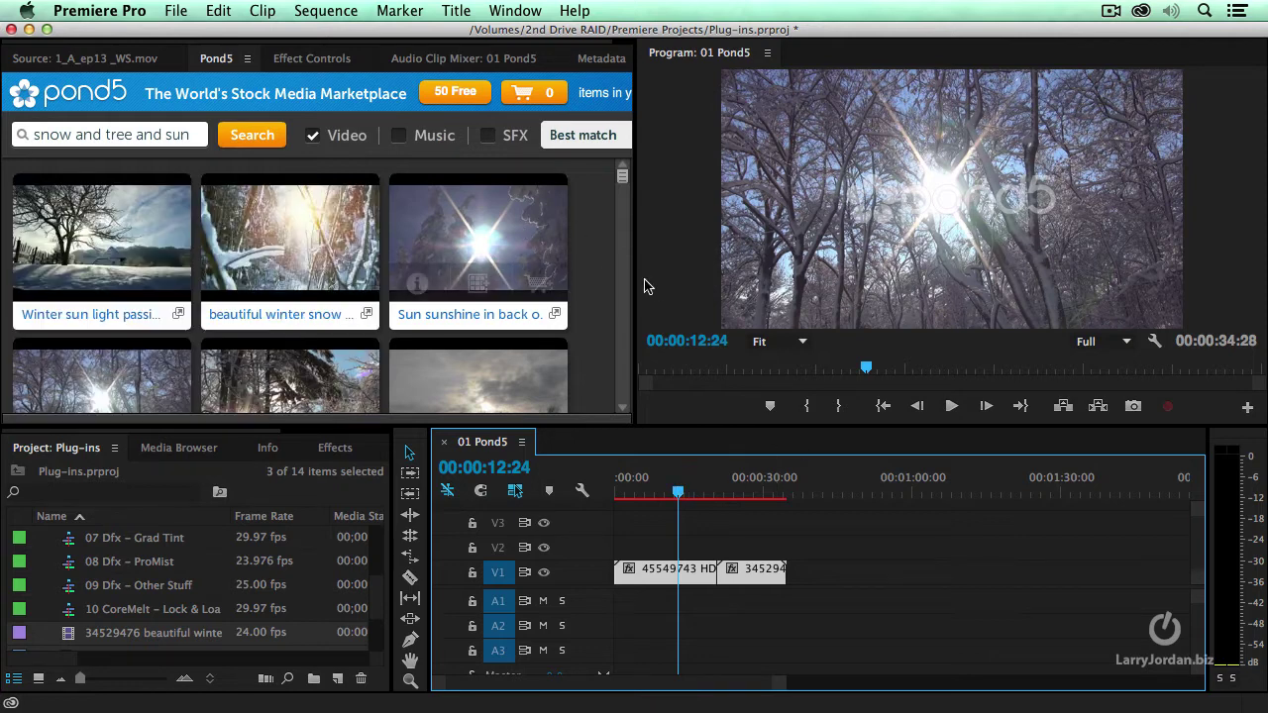
Scroll the Pond5 results and undock the panel into its own window
drag(622, 176, 621, 214)
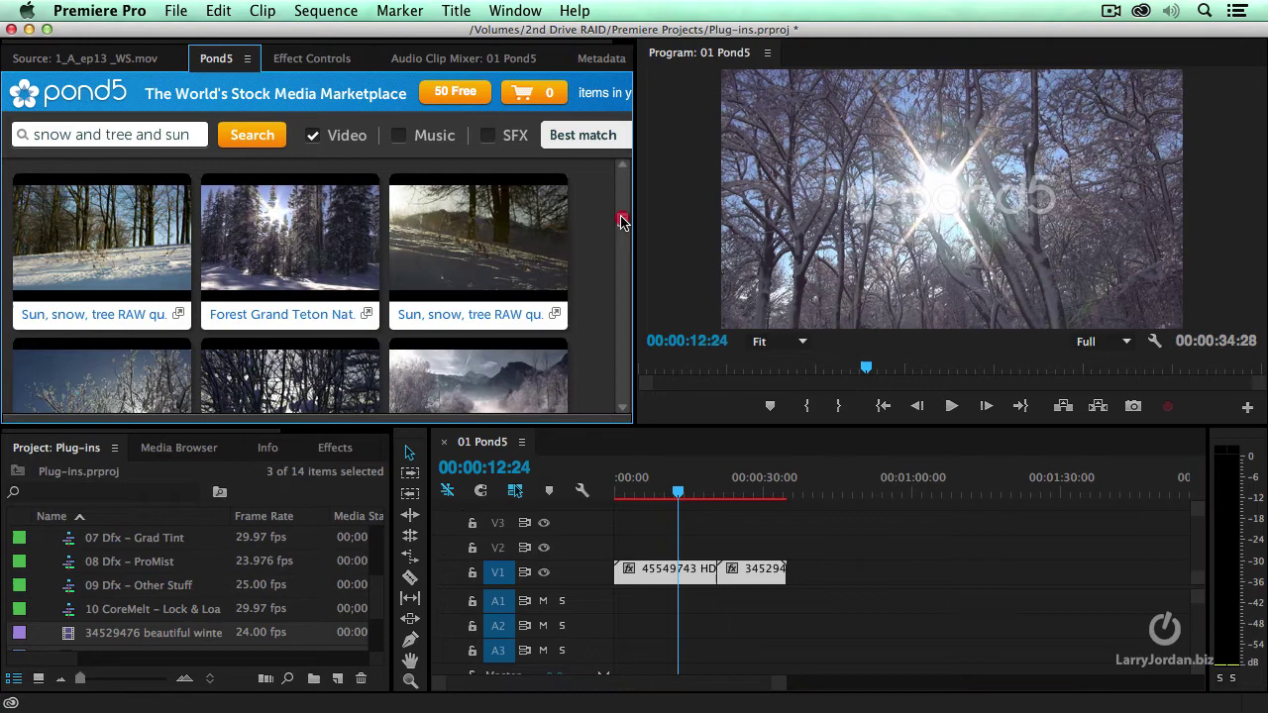
click(246, 60)
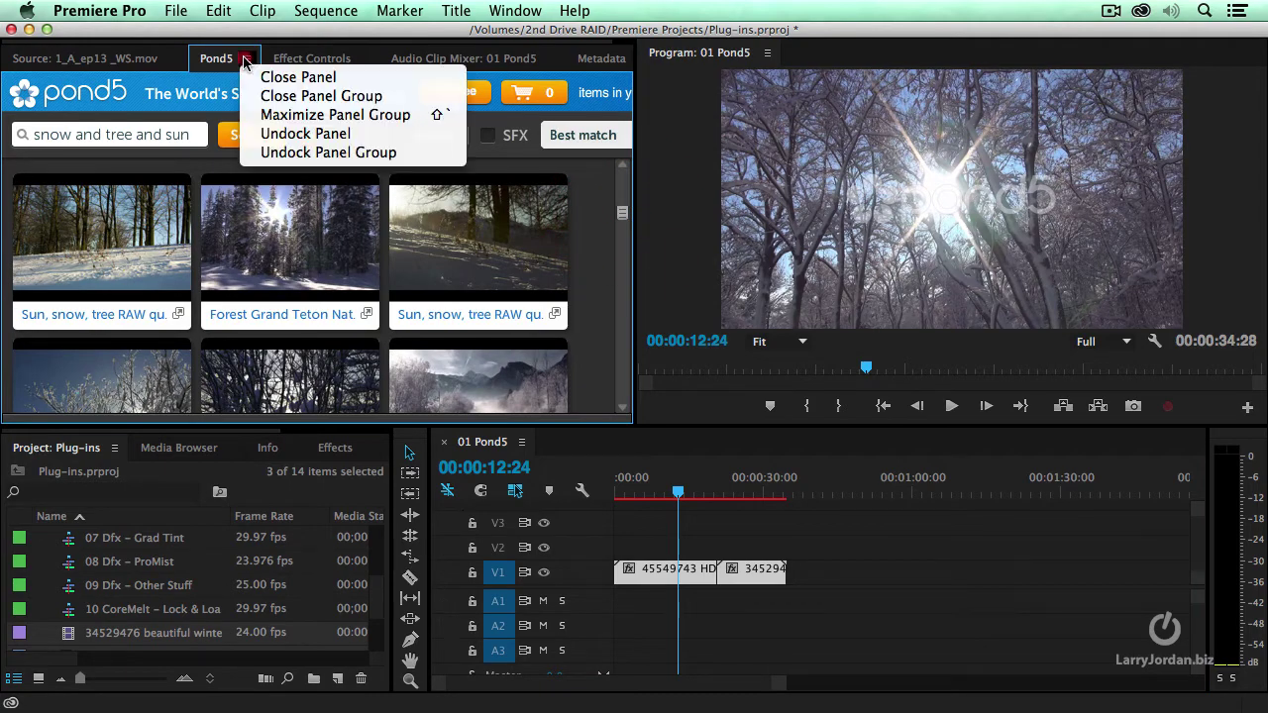
click(292, 133)
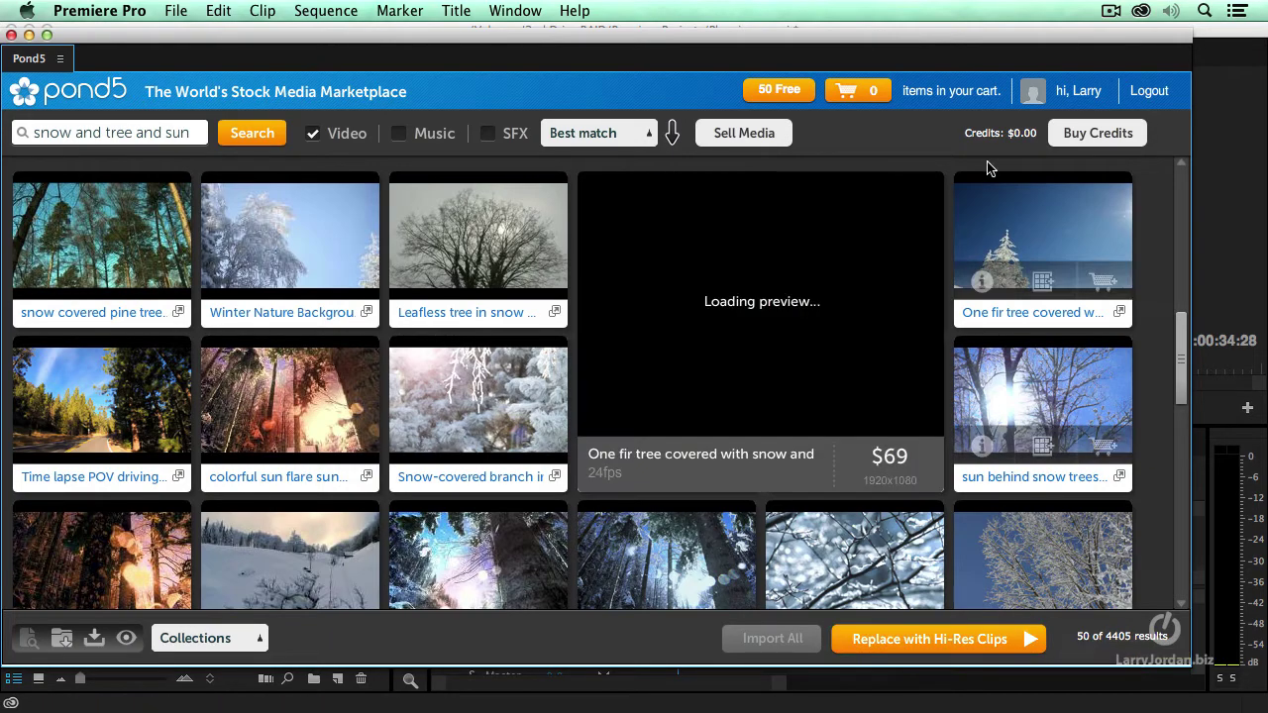
Shrink the floating Pond5 window, dock it beside Effect Controls, and refocus the Timeline
double_click(156, 44)
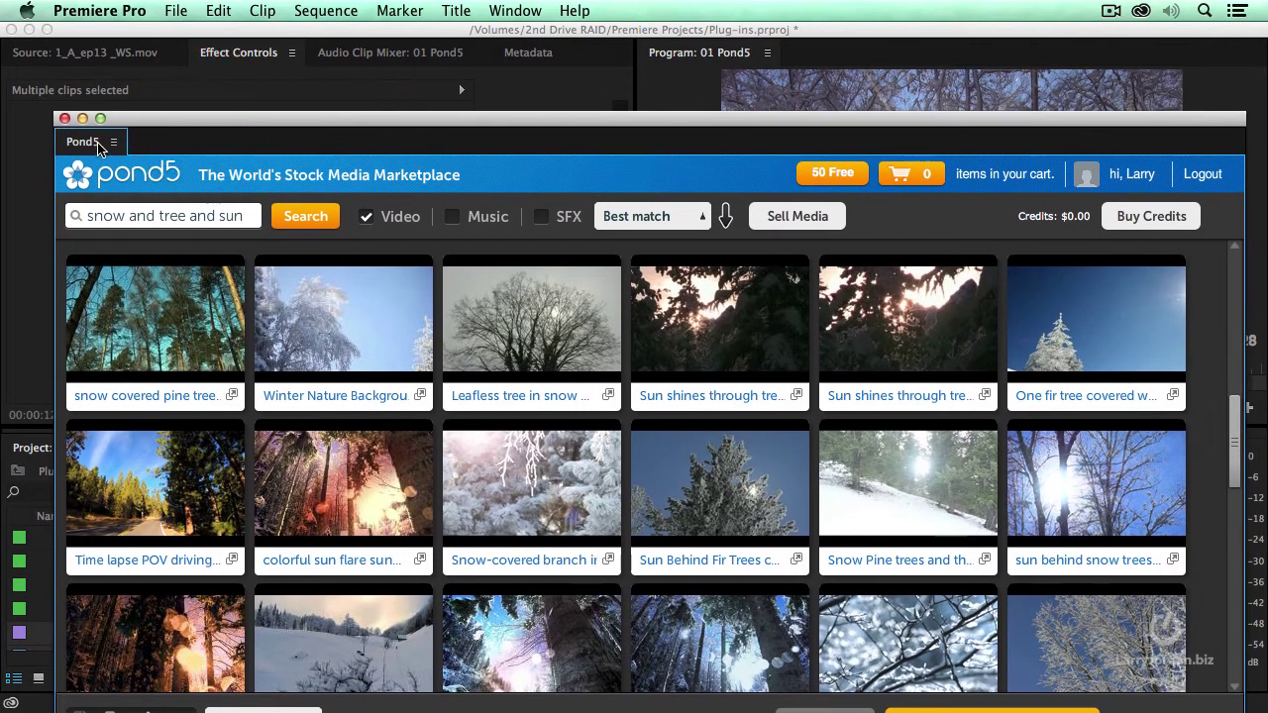
drag(119, 148, 329, 55)
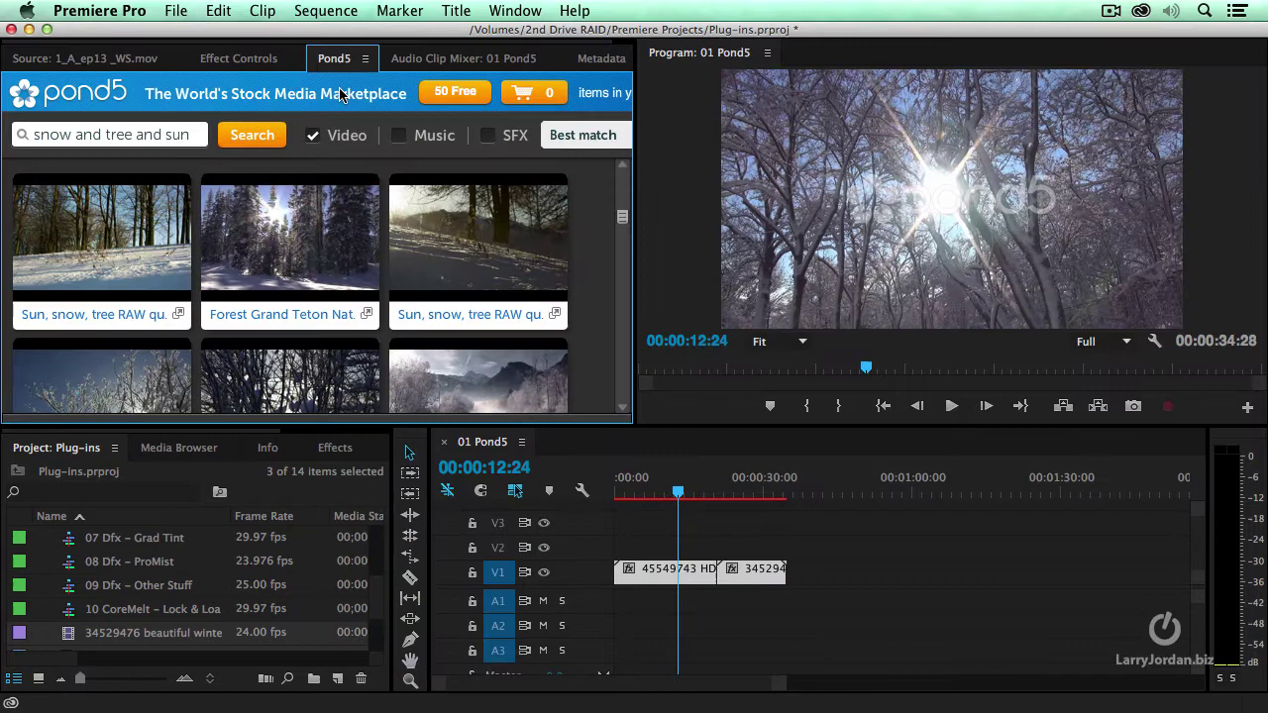
click(683, 520)
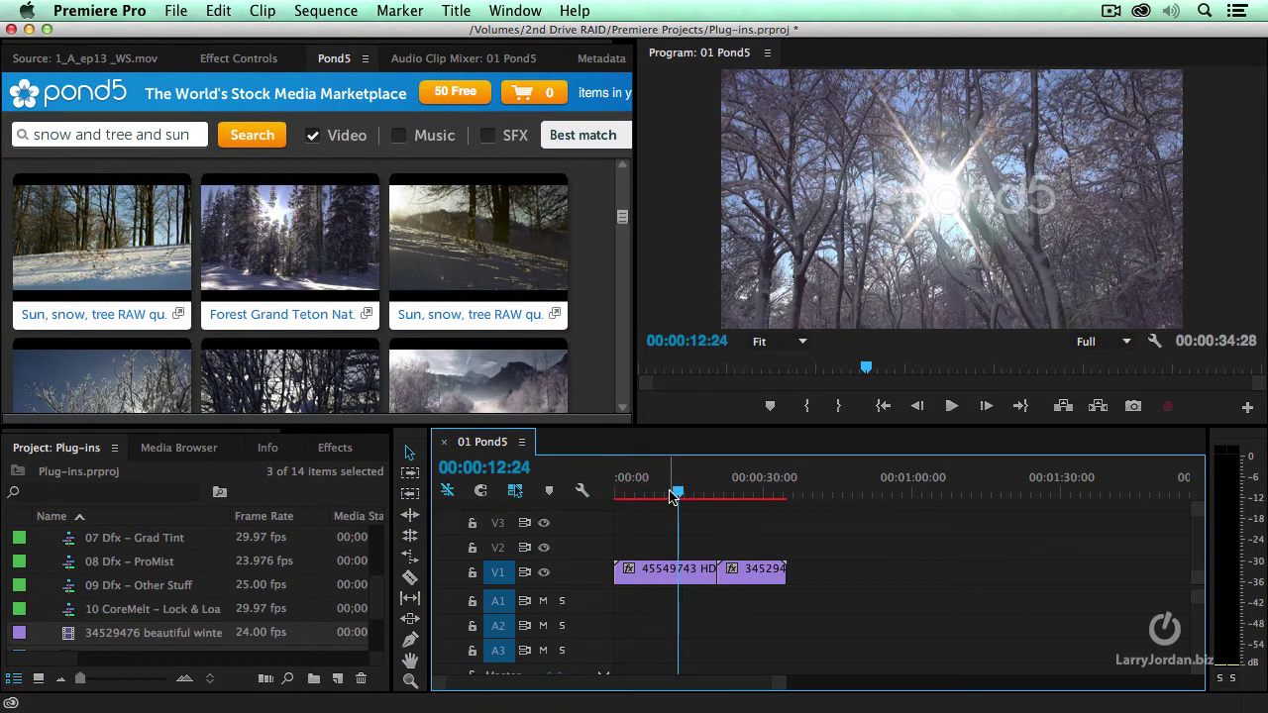